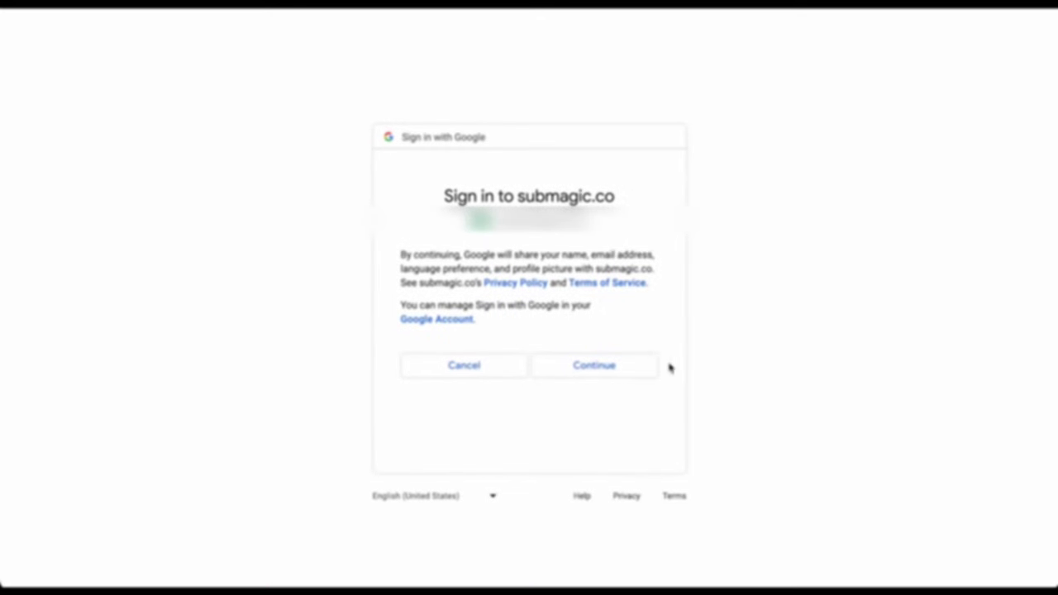
Confirm the Google sign-in to reach Submagic's 'Upload your videos' page
click(630, 367)
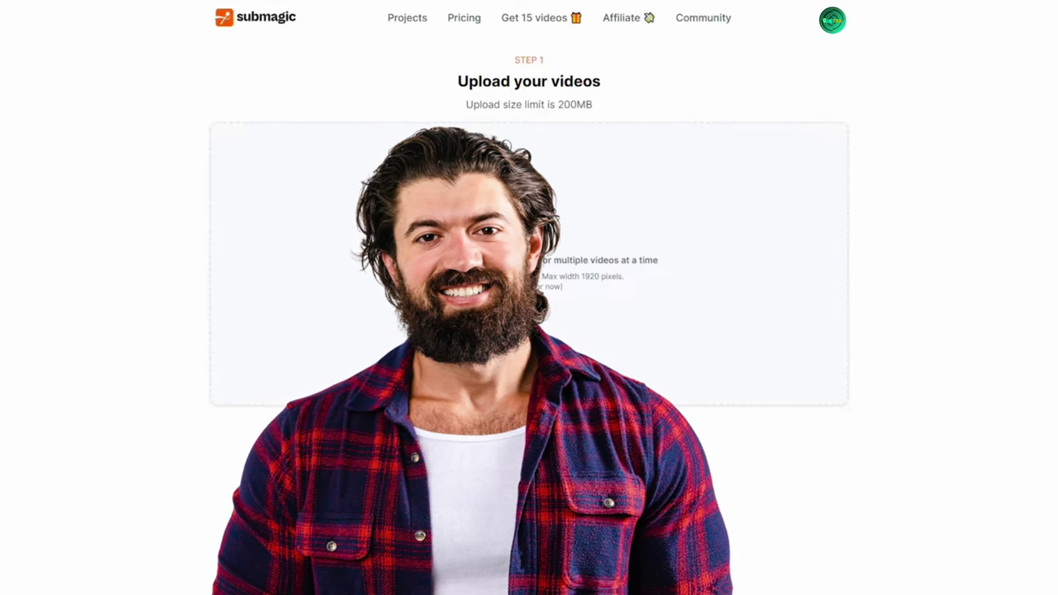
Upload the podcast video file with English as the caption language
drag(1003, 223, 533, 246)
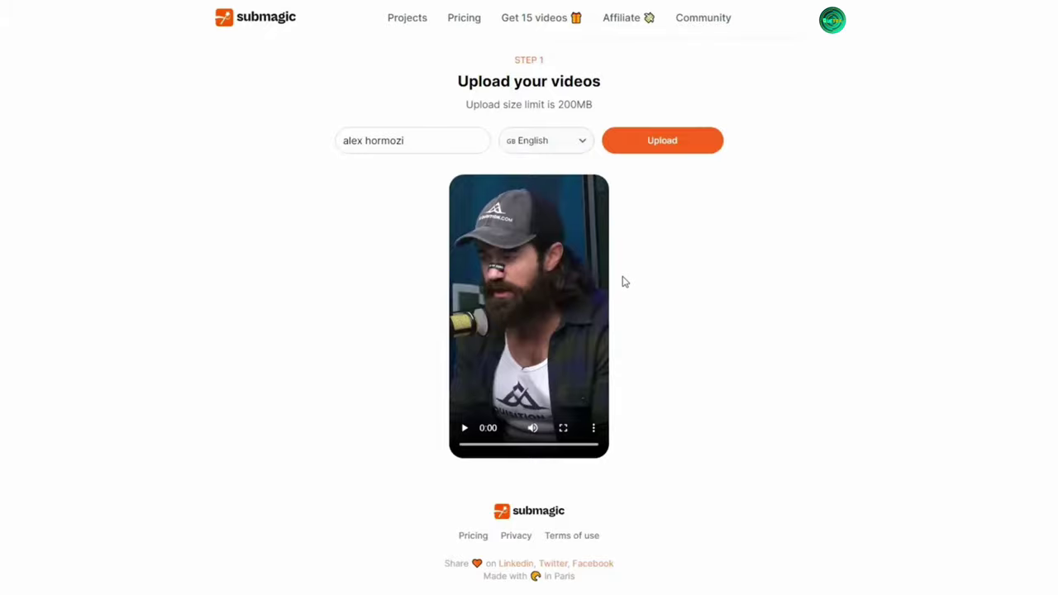
click(582, 147)
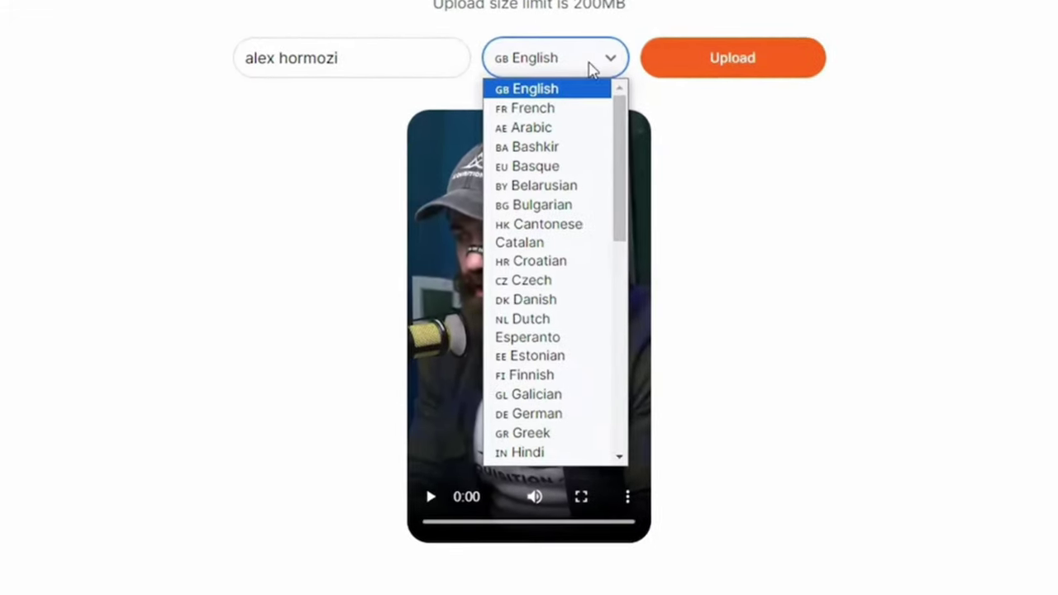
click(606, 70)
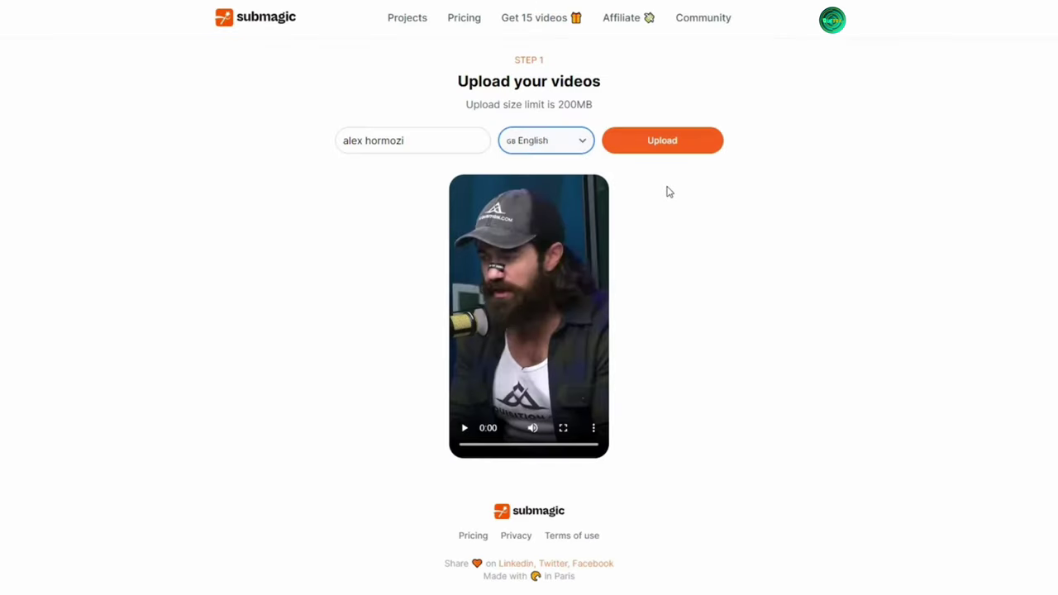
click(686, 145)
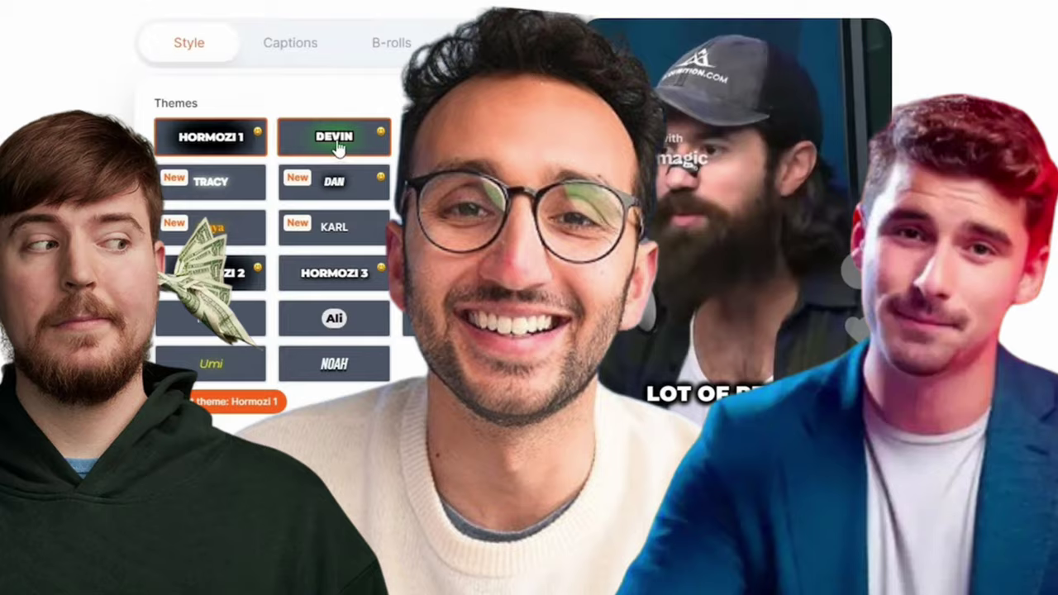
Try the Devin, Beast, Iman and Ali themes, red caption colour and 21 px text
click(336, 143)
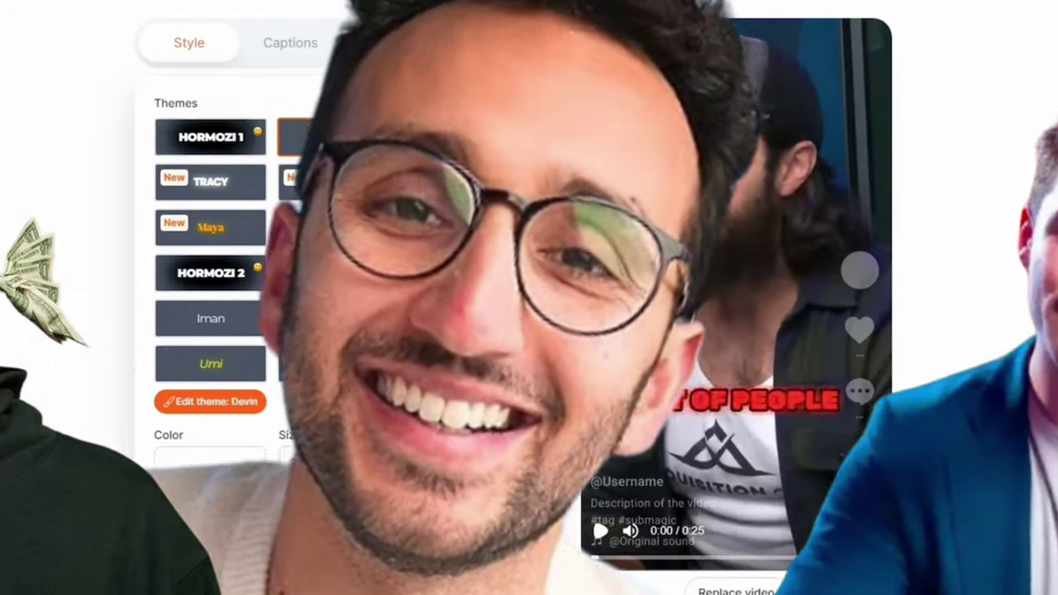
click(446, 330)
click(219, 335)
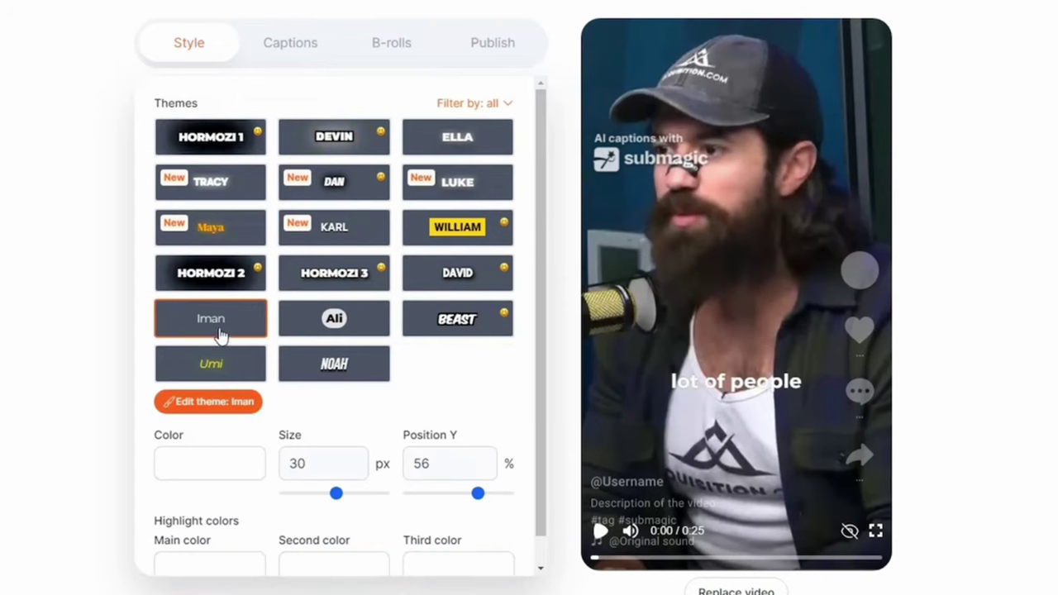
click(355, 324)
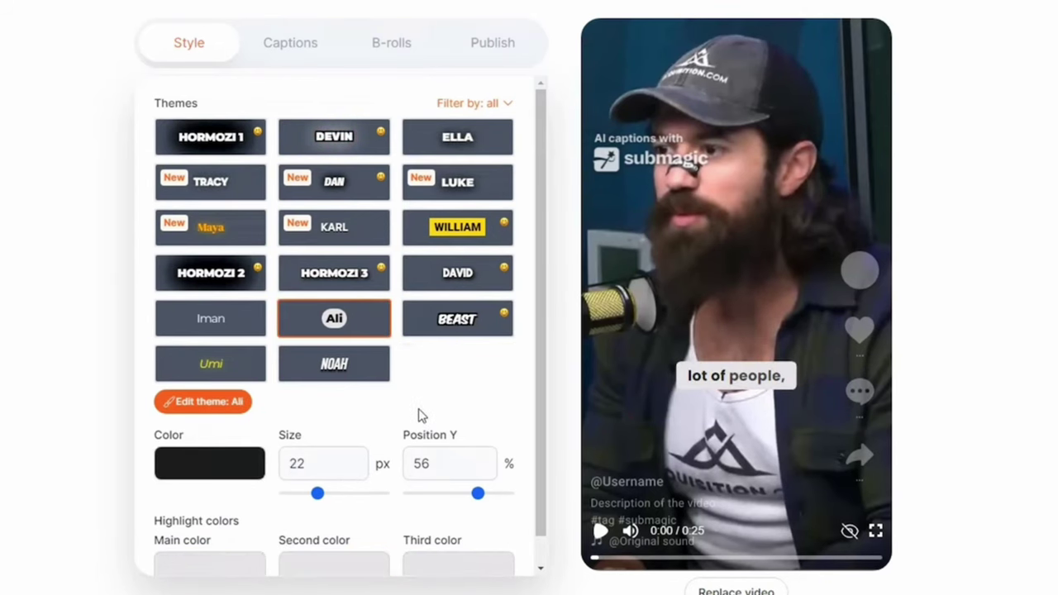
click(208, 470)
click(464, 330)
click(314, 506)
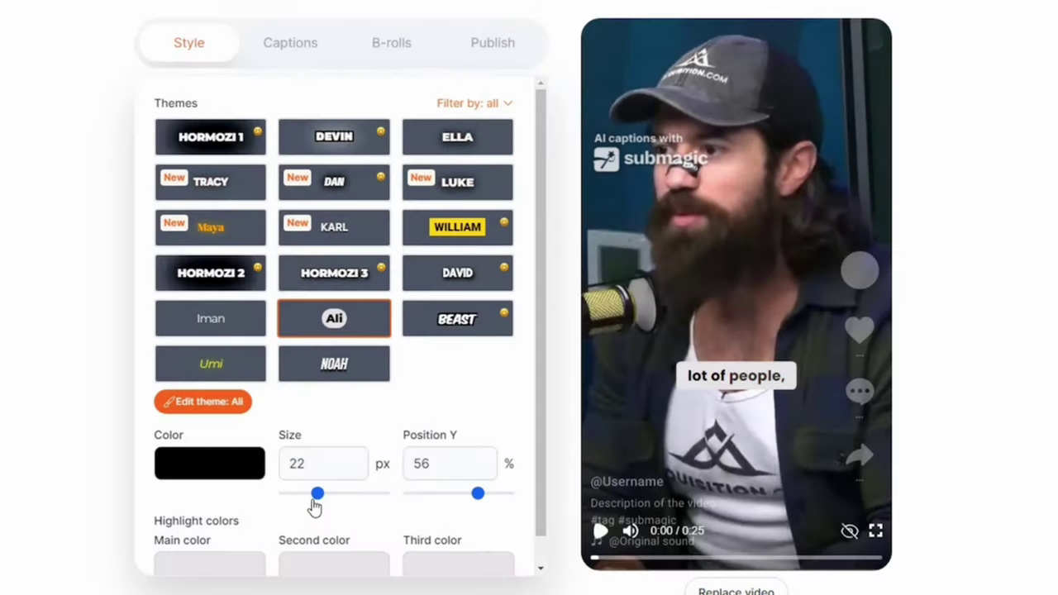
click(314, 504)
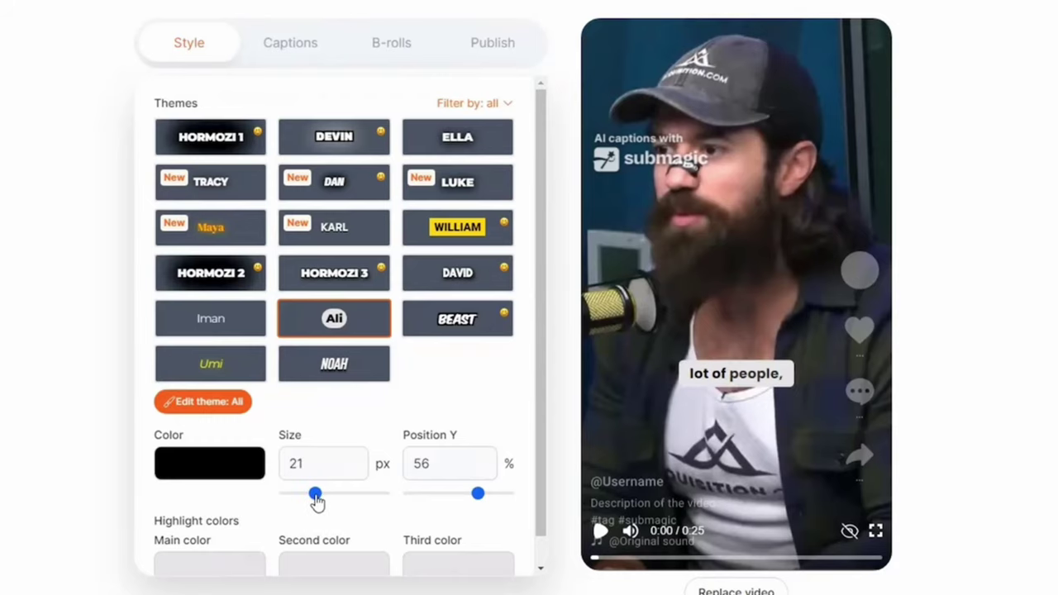
mouse_move(478, 495)
mouse_down()
mouse_move(427, 506)
mouse_move(501, 509)
mouse_move(482, 504)
mouse_up()
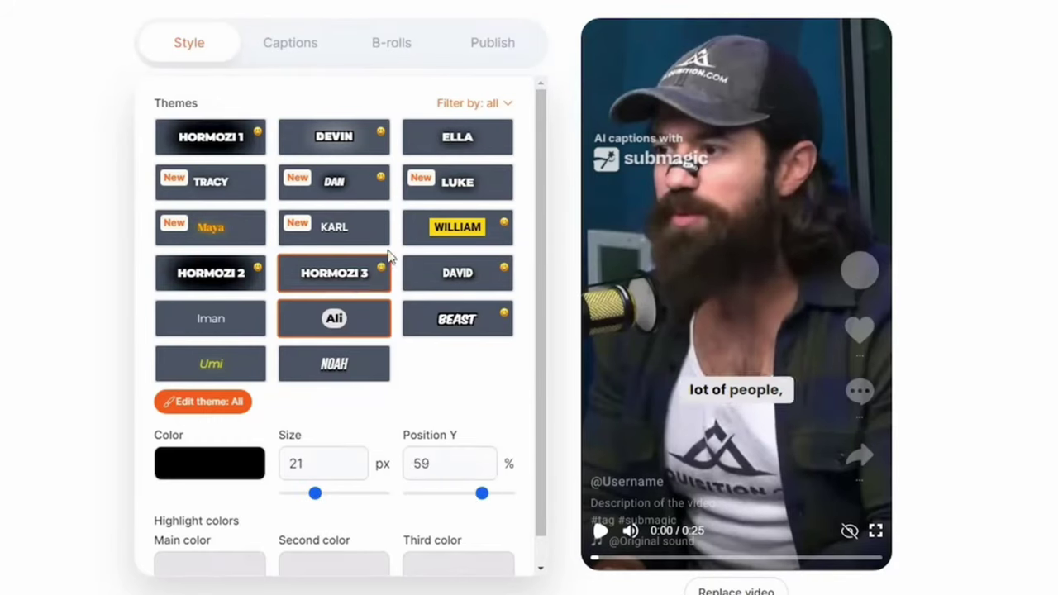
Compare the Hormozi 1 and Devin themes, then settle on Ali
scroll(454, 373, down, 1)
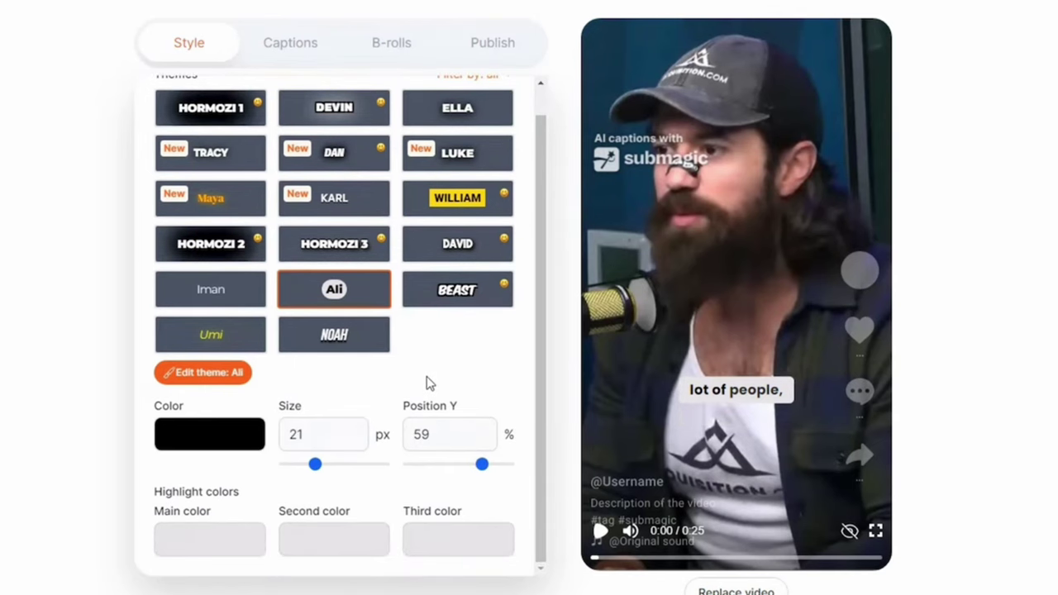
scroll(427, 382, up, 1)
click(210, 136)
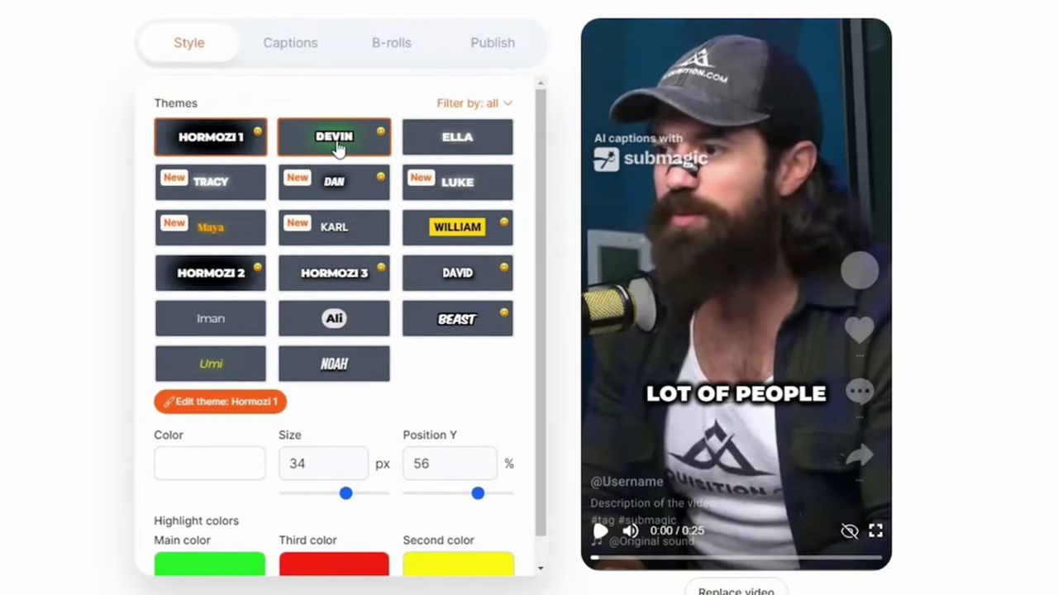
click(339, 149)
click(351, 314)
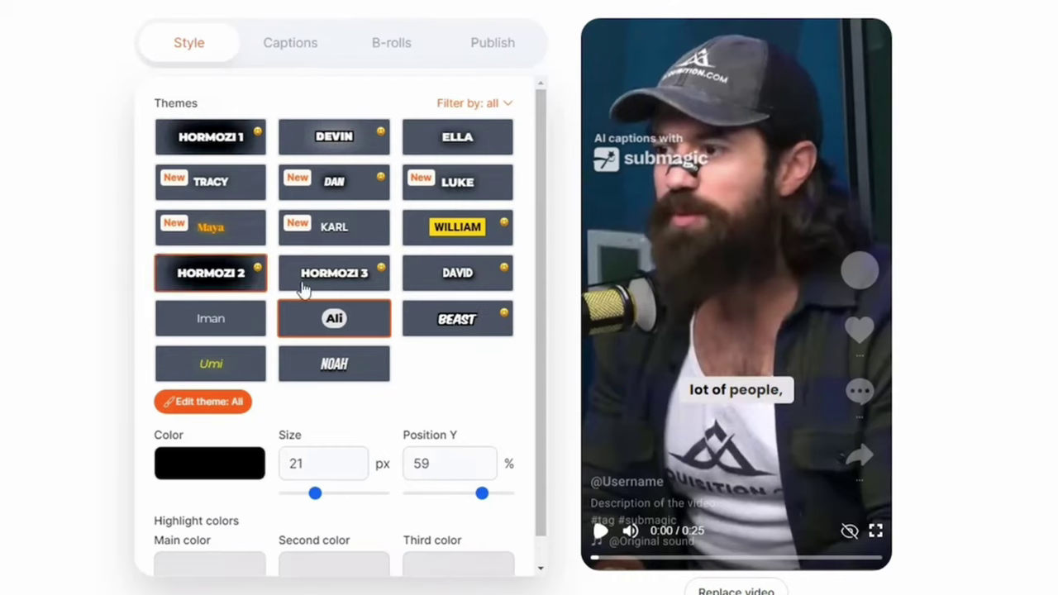
Lower the captions to 72% position Y and enlarge the text to 32 px
scroll(454, 373, down, 1)
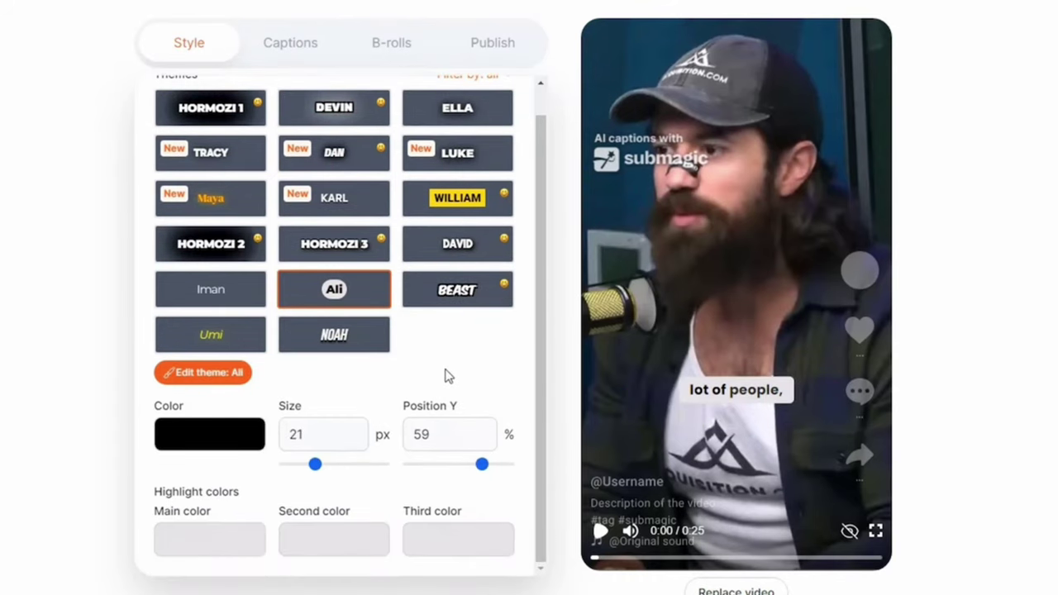
scroll(431, 383, up, 1)
scroll(446, 363, down, 1)
drag(482, 469, 500, 474)
drag(319, 471, 343, 475)
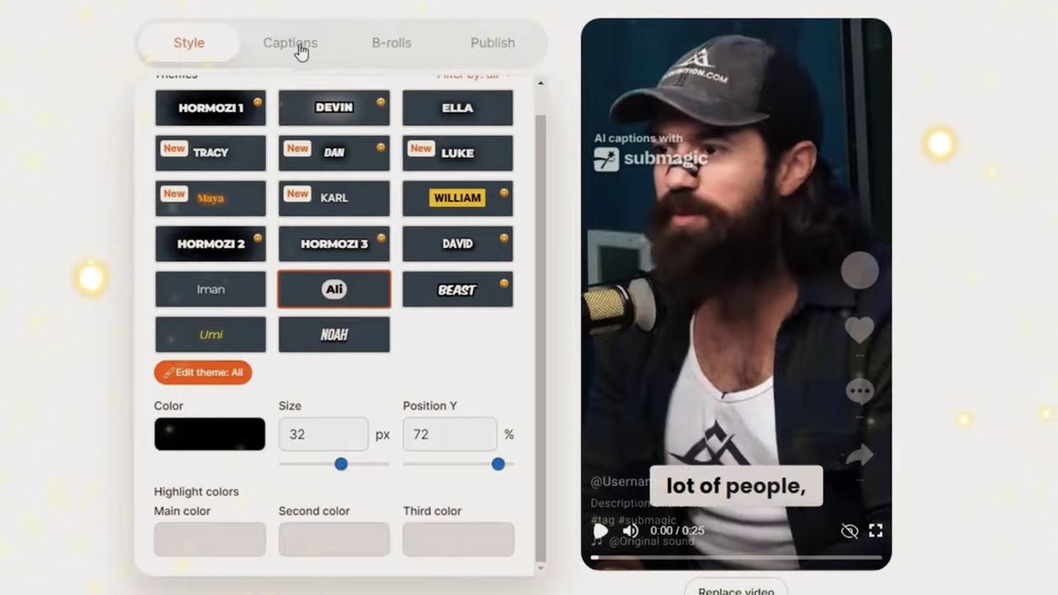
In the Captions transcript, delete the word 'And' from the first caption
click(299, 45)
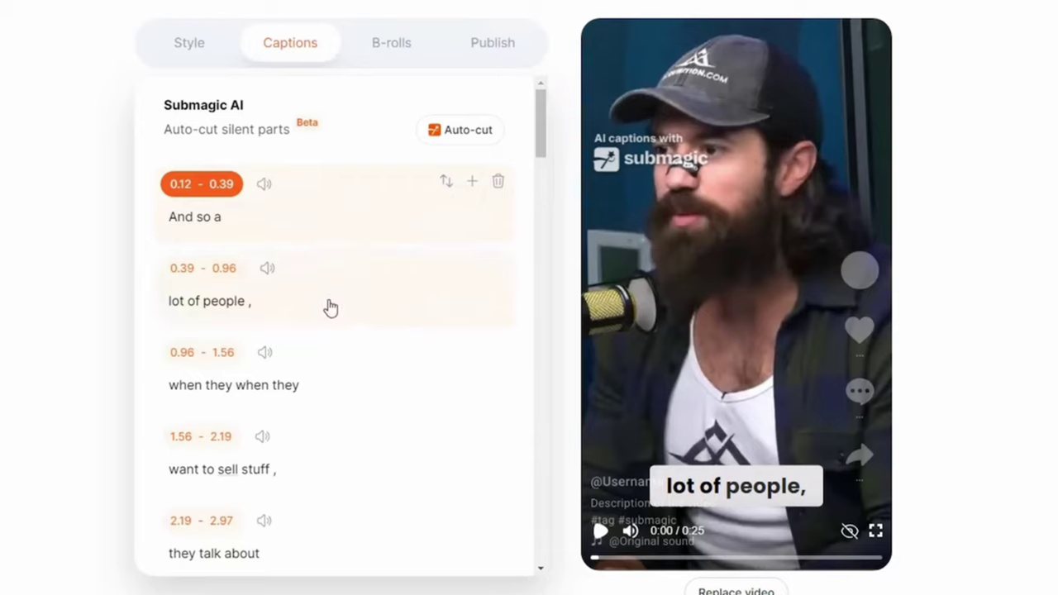
click(182, 223)
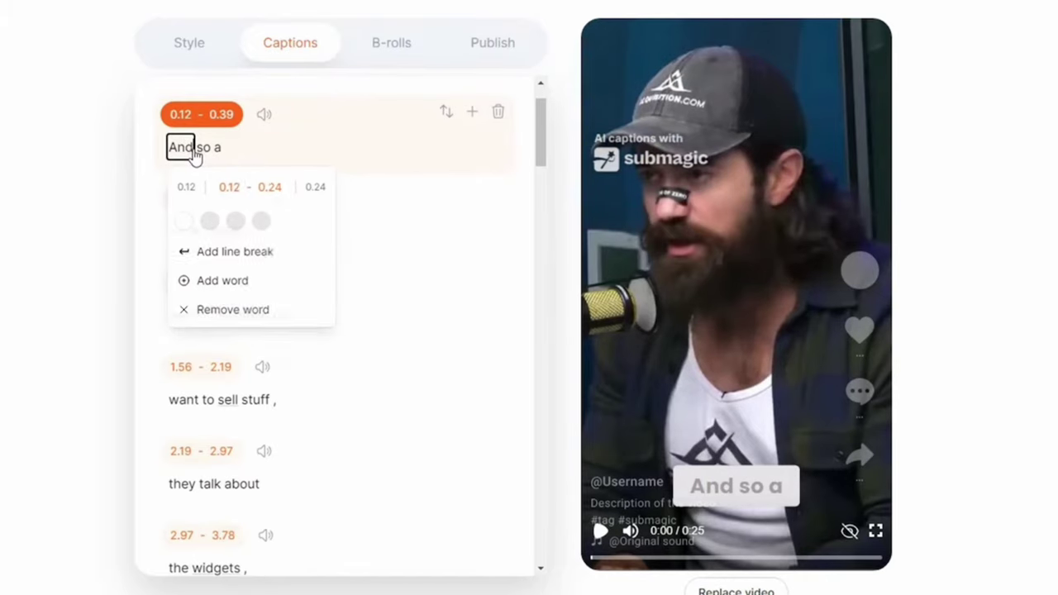
key(BackSpace)
key(BackSpace)
key(BackSpace)
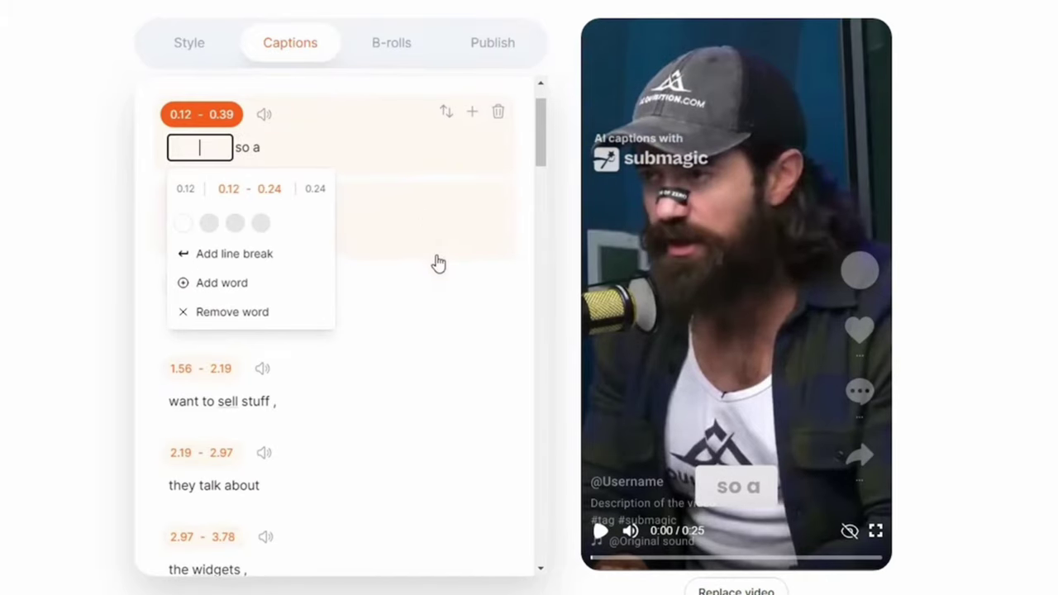
click(399, 201)
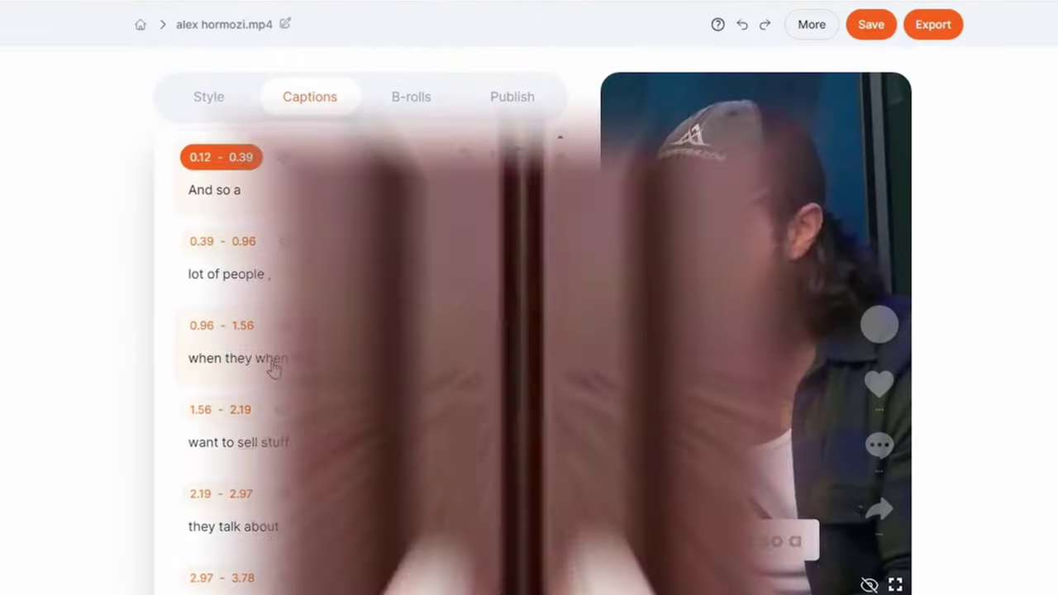
Insert a line break into the 'when they when they' caption
click(274, 368)
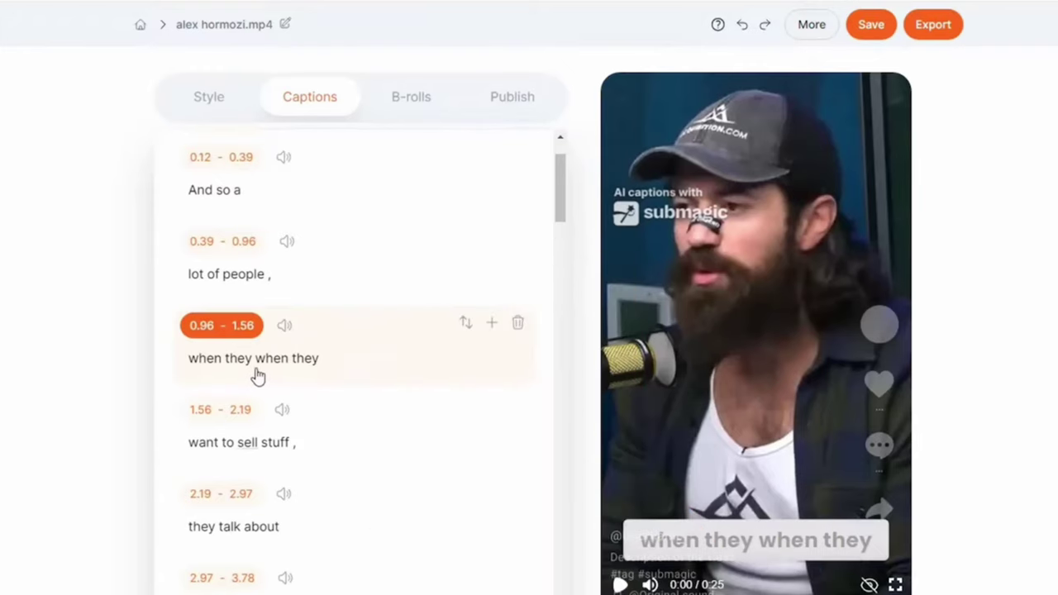
click(243, 370)
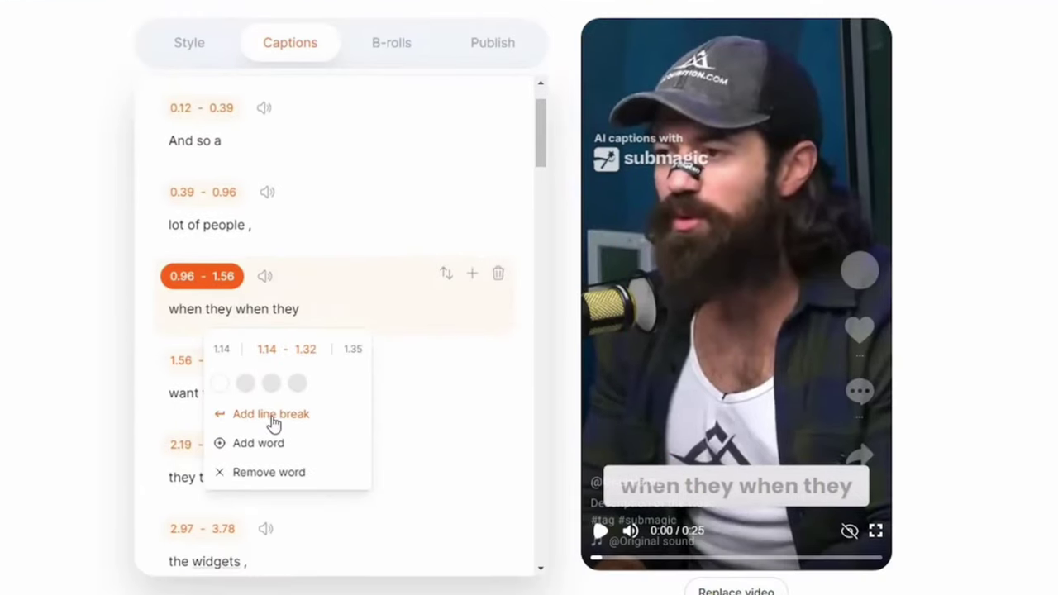
click(273, 415)
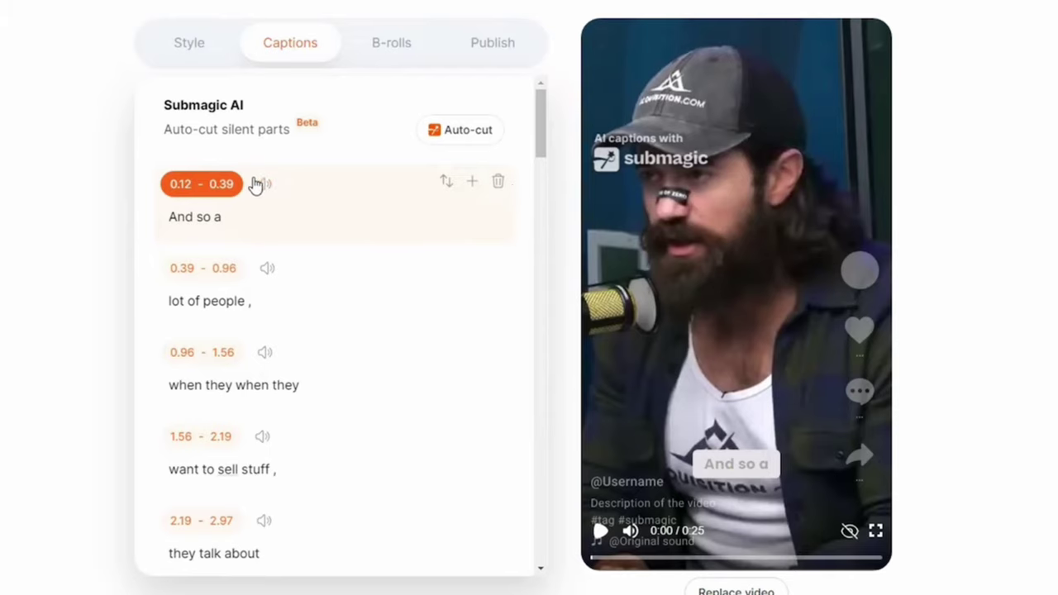
Reapply the Hormozi 1 caption theme, leaving the first caption's emoji unchanged
click(192, 46)
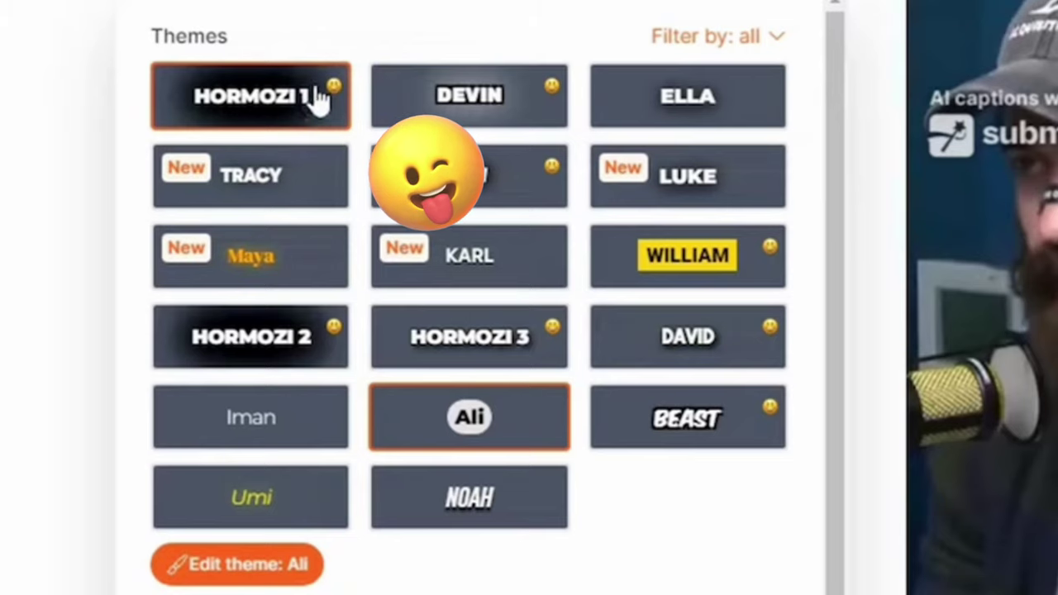
click(276, 108)
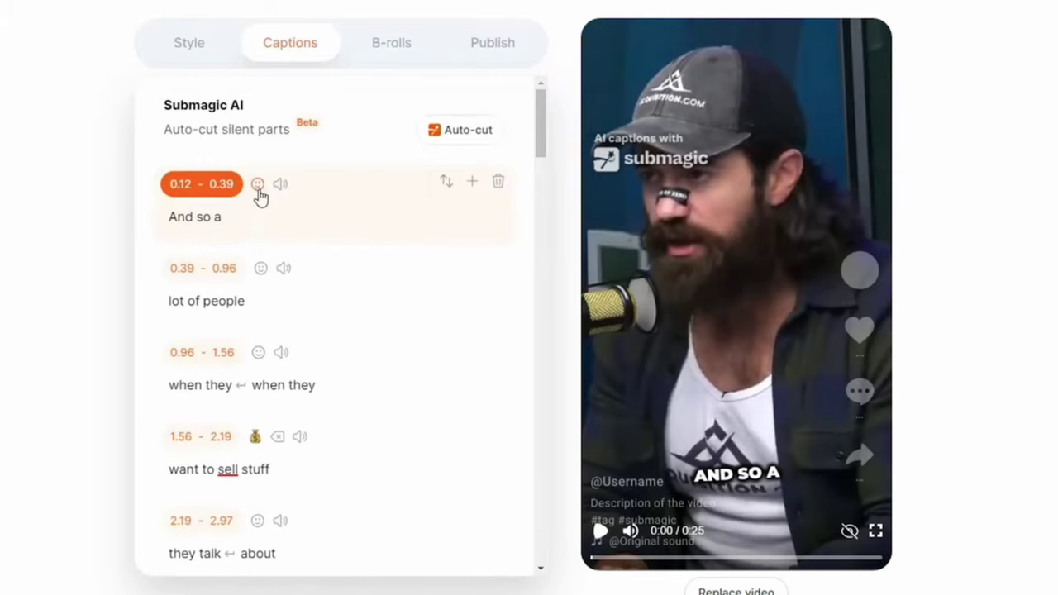
click(257, 183)
click(382, 205)
scroll(395, 422, down, 2)
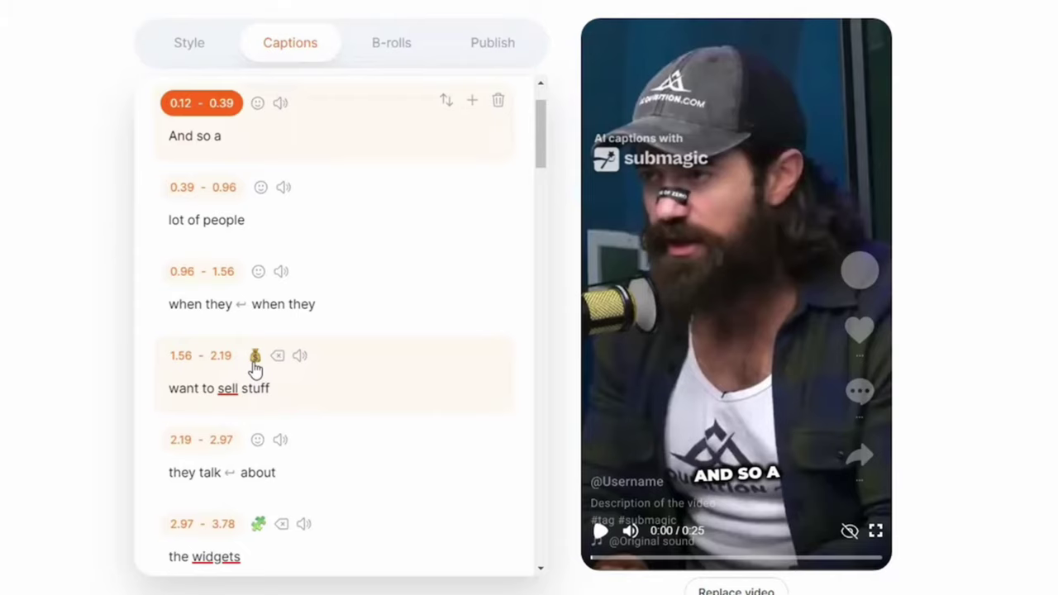
scroll(366, 359, down, 2)
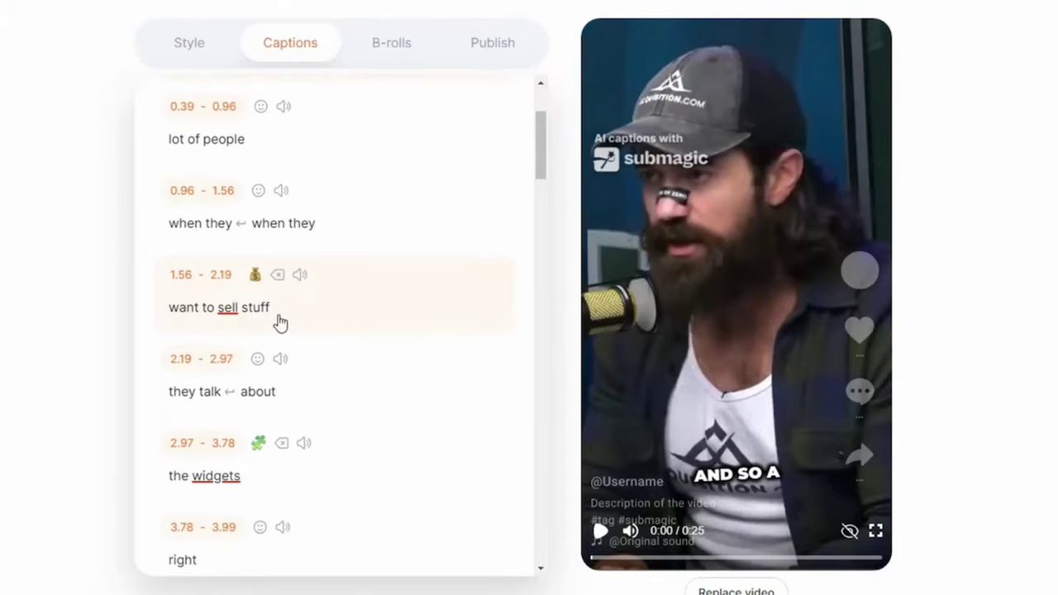
Attach the Money sound effect to the 'want to sell stuff' caption
click(247, 288)
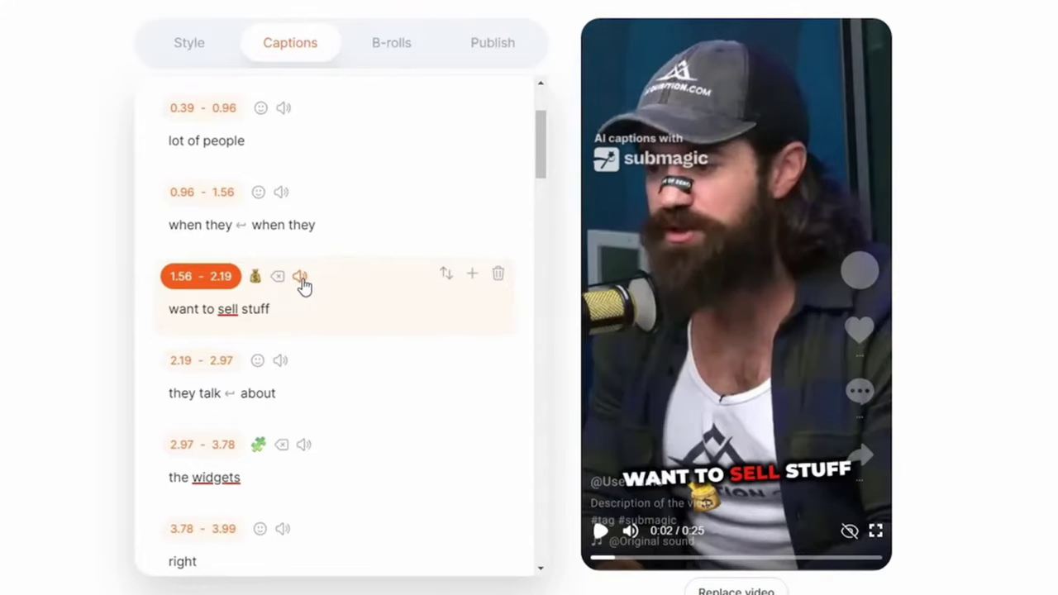
click(301, 285)
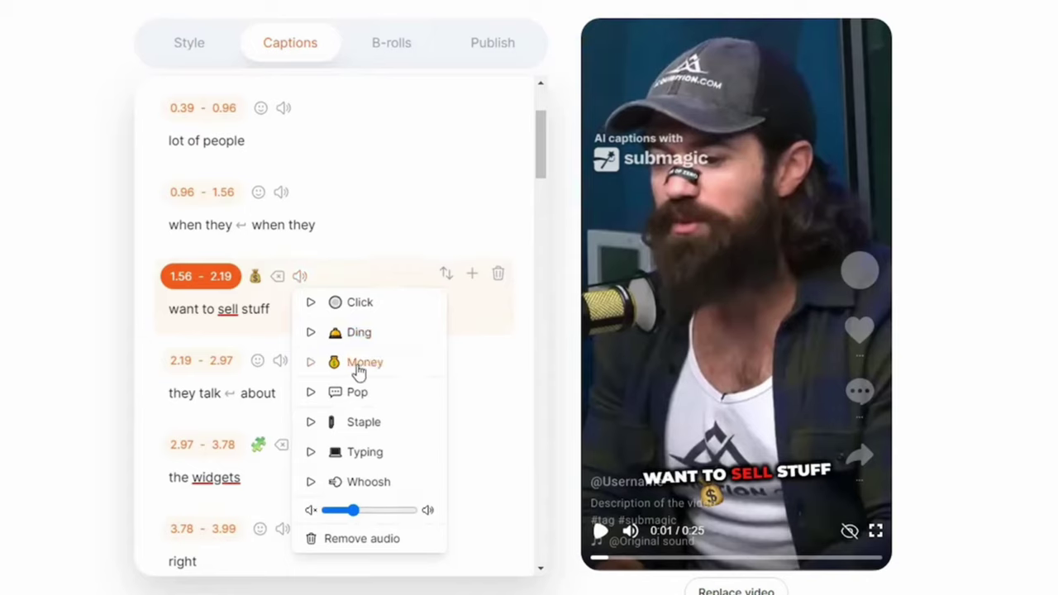
click(308, 363)
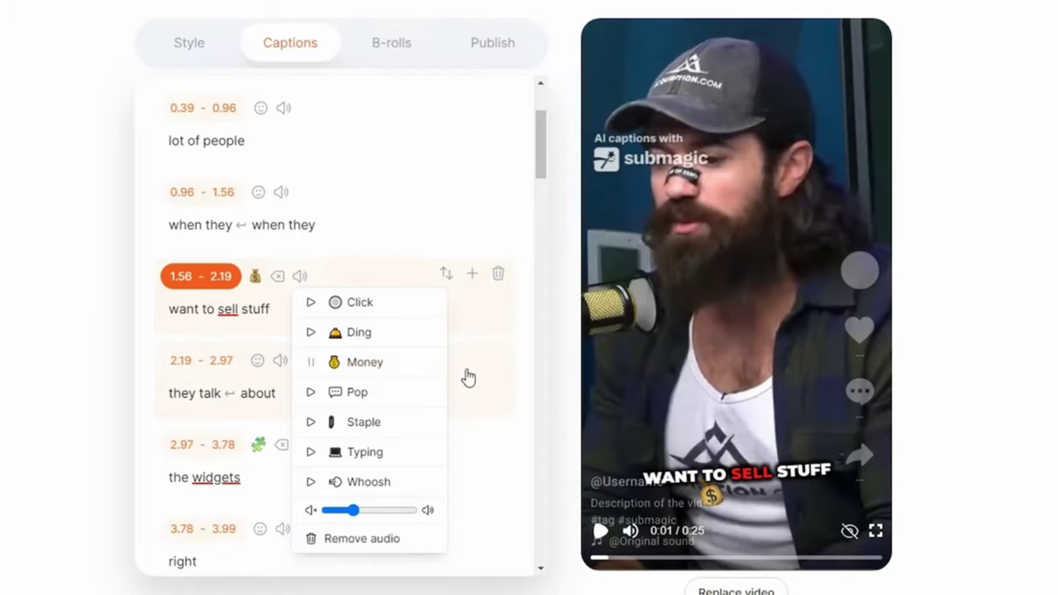
click(400, 389)
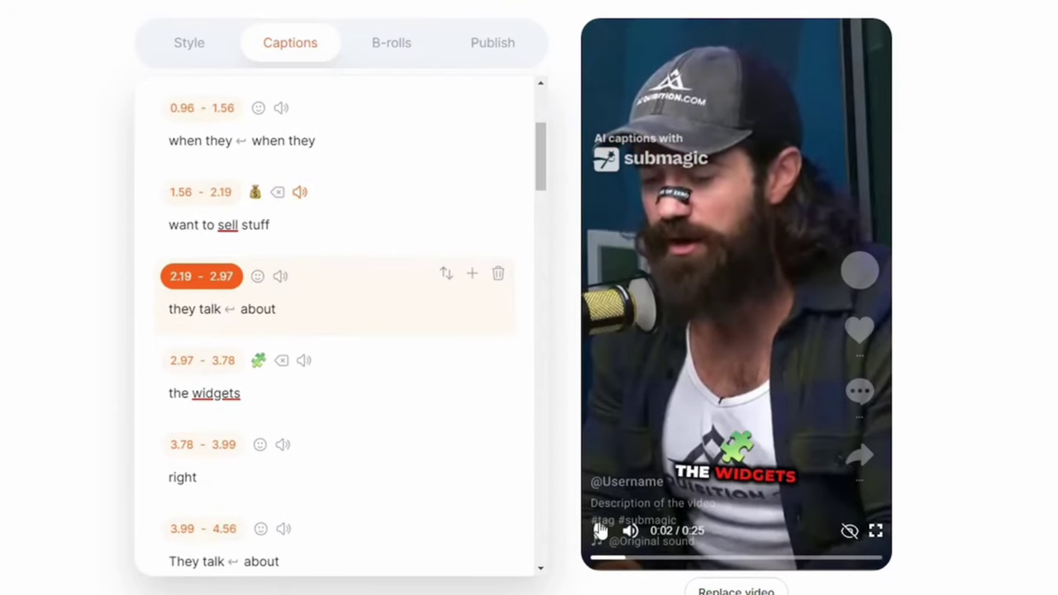
click(303, 282)
click(304, 282)
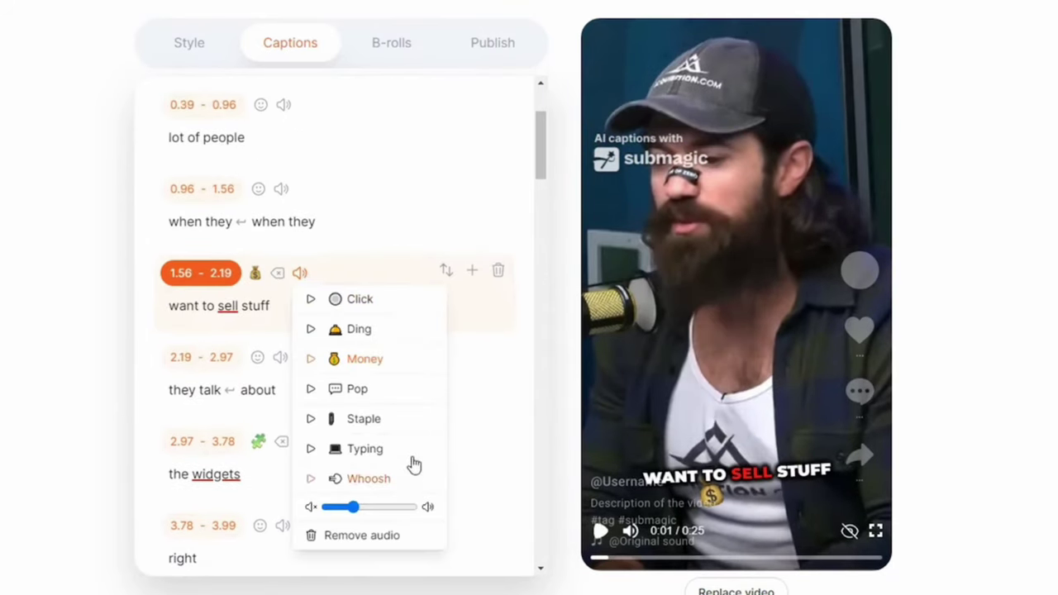
click(363, 276)
scroll(361, 330, down, 10)
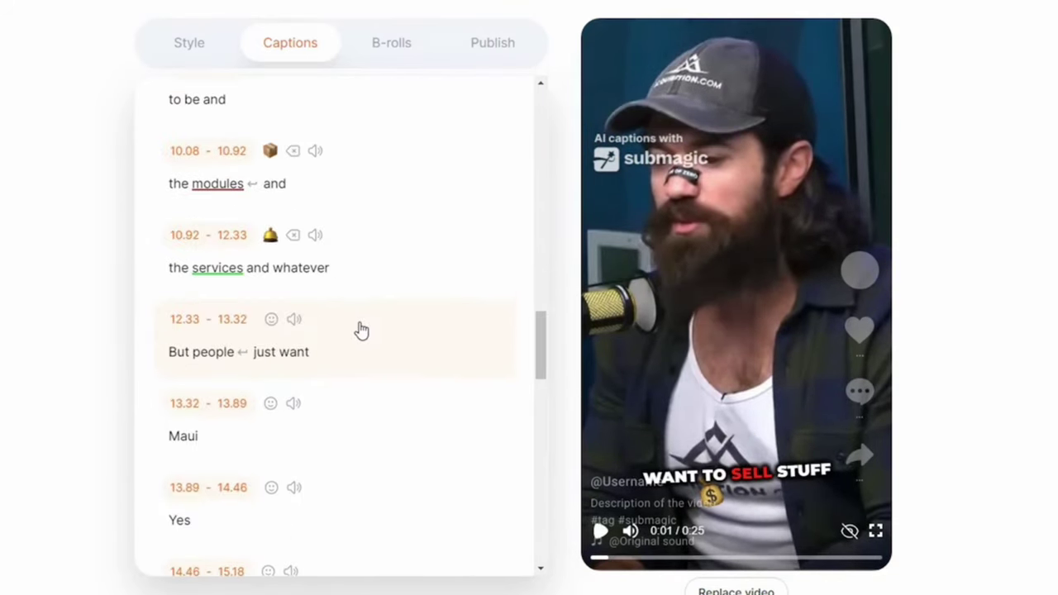
scroll(362, 330, up, 12)
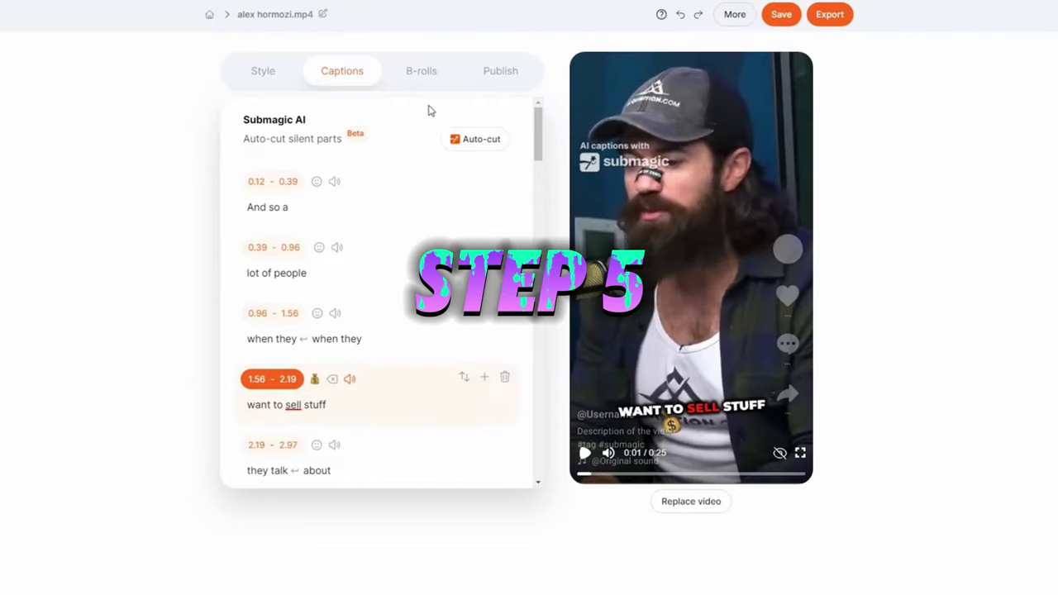
Search stock clips for 'waterfall' and pick the first as B-roll for 'want to sell stuff'
click(422, 72)
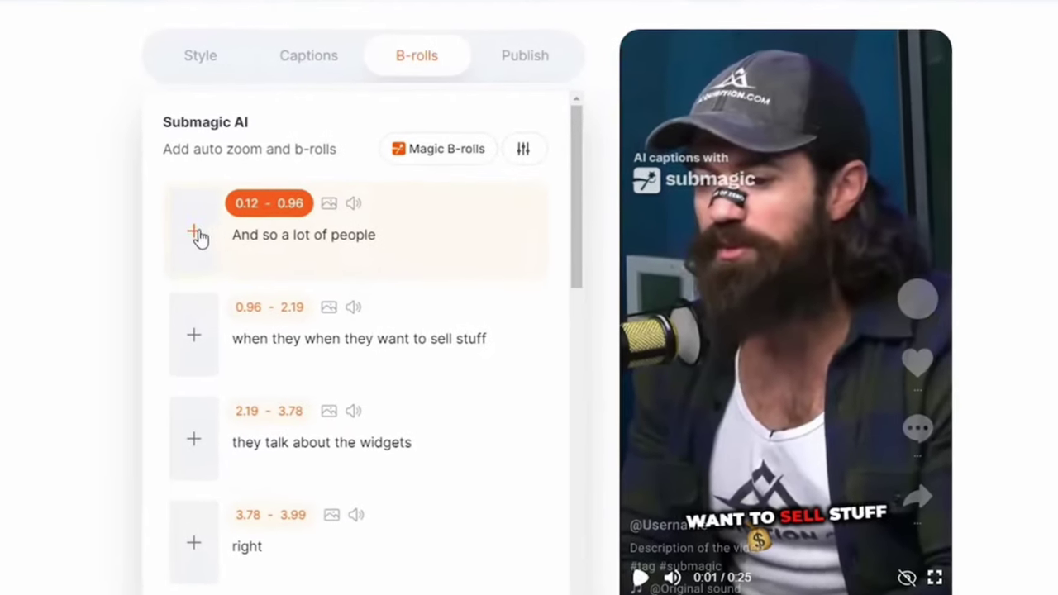
click(188, 341)
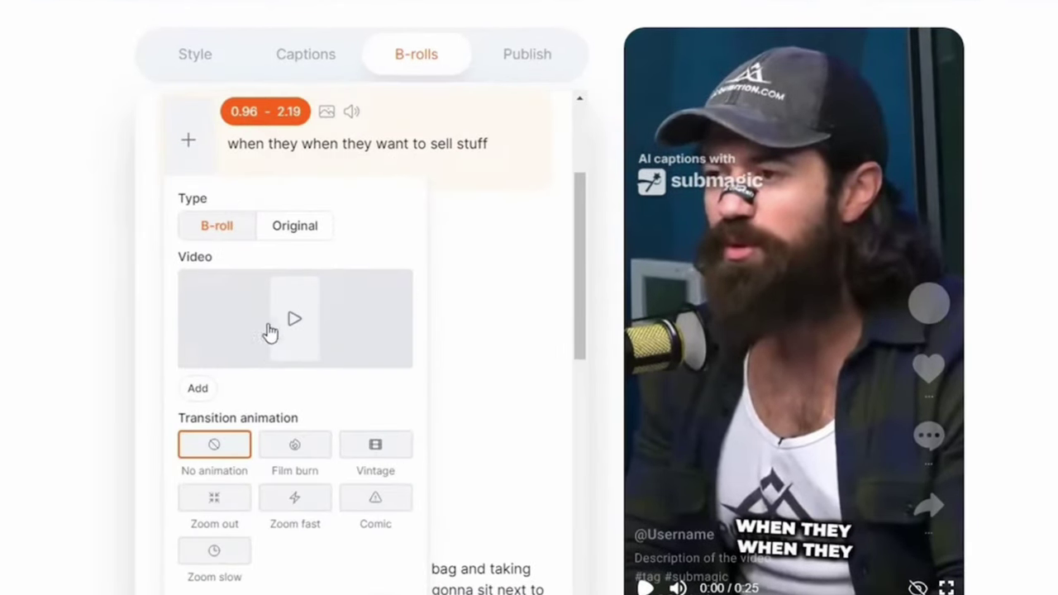
click(205, 392)
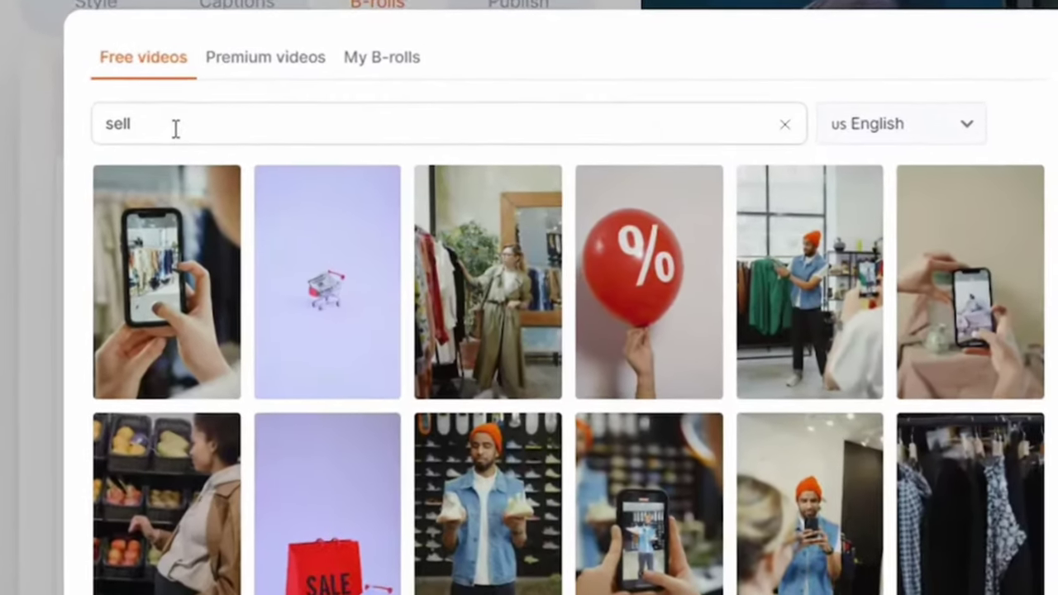
triple_click(289, 163)
text(waterfall)
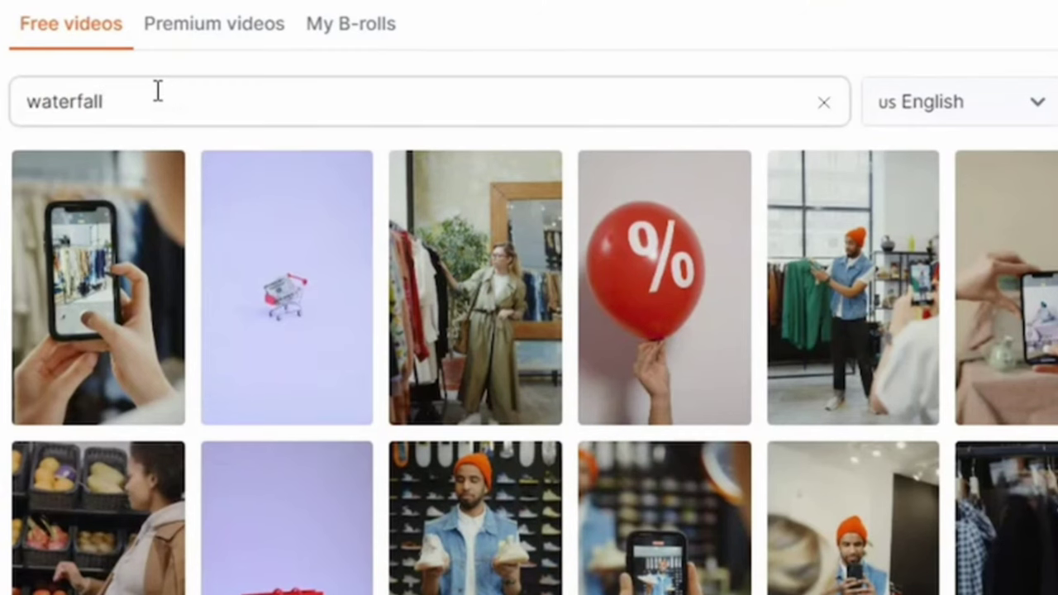
key(Return)
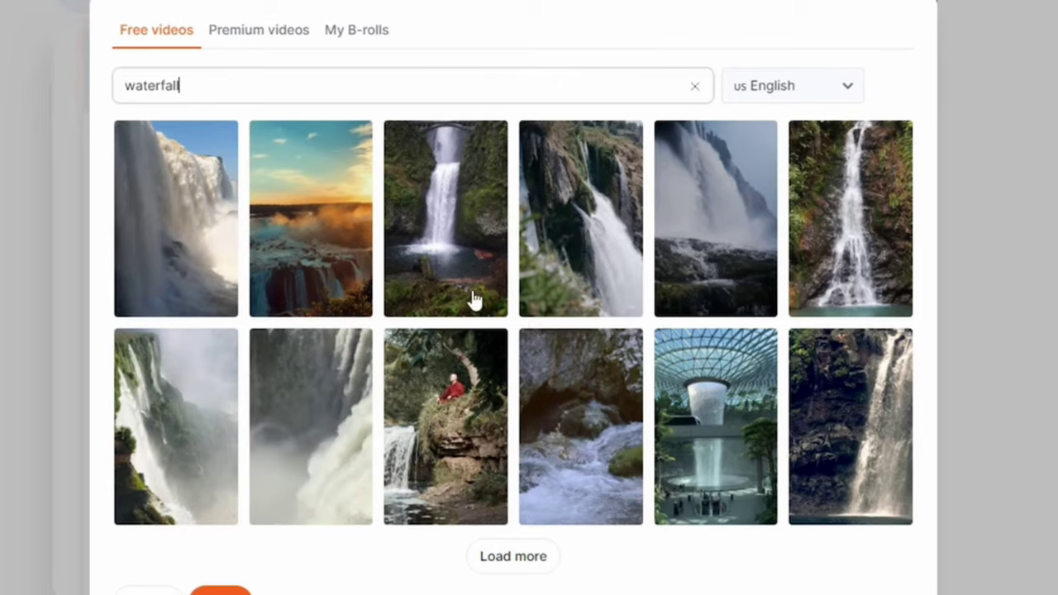
click(179, 243)
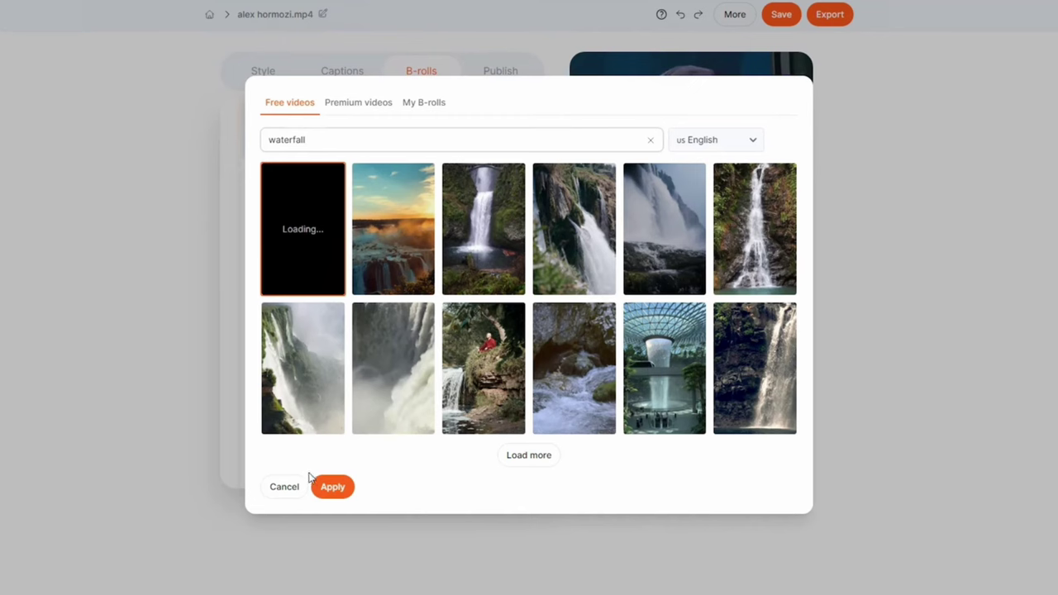
Confirm the waterfall B-roll and preview it on the clip
click(332, 491)
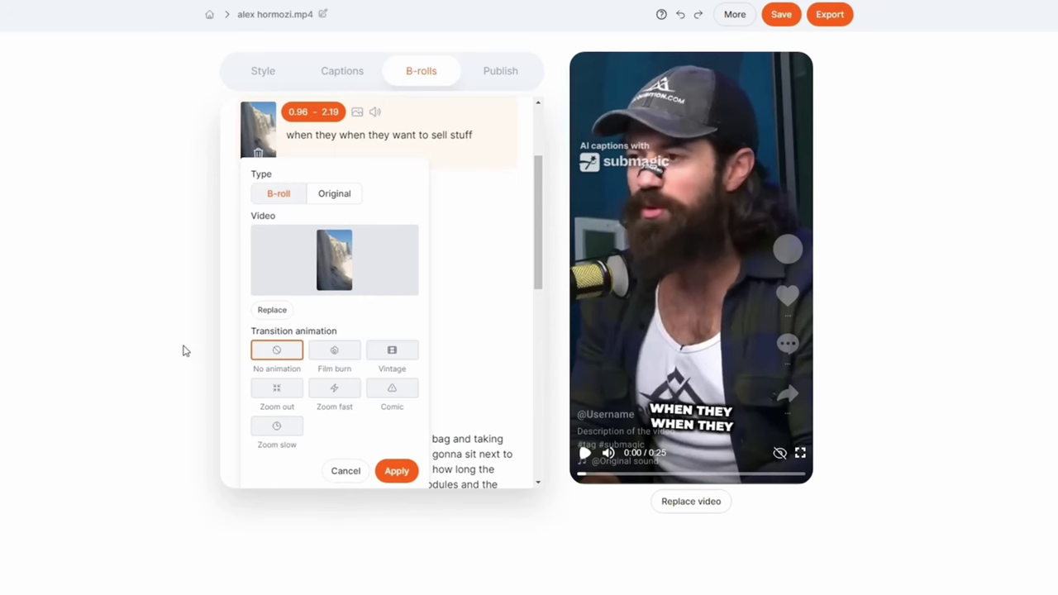
click(482, 258)
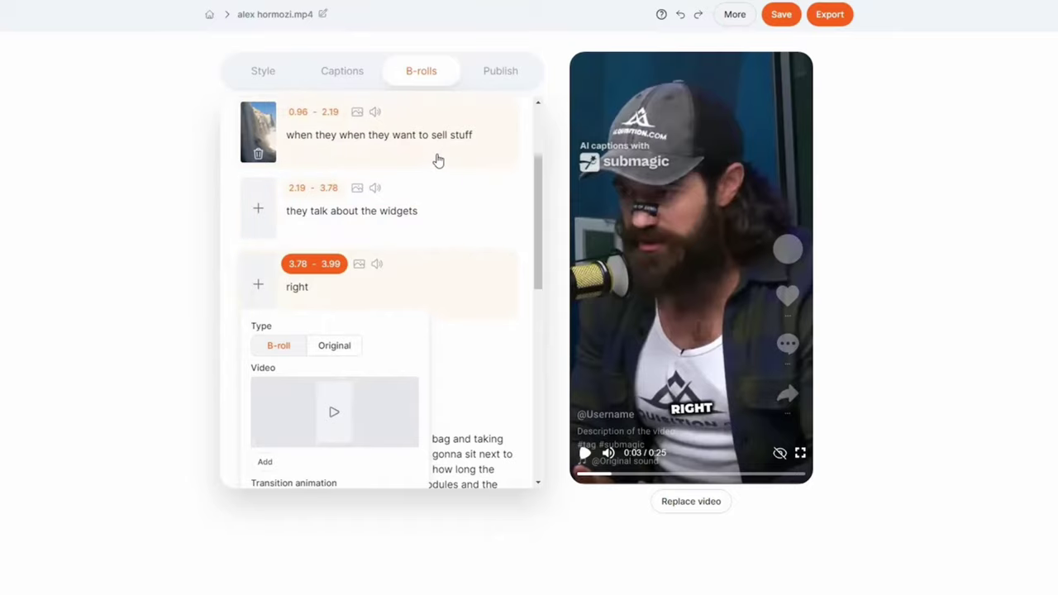
scroll(438, 161, up, 3)
click(432, 193)
click(584, 455)
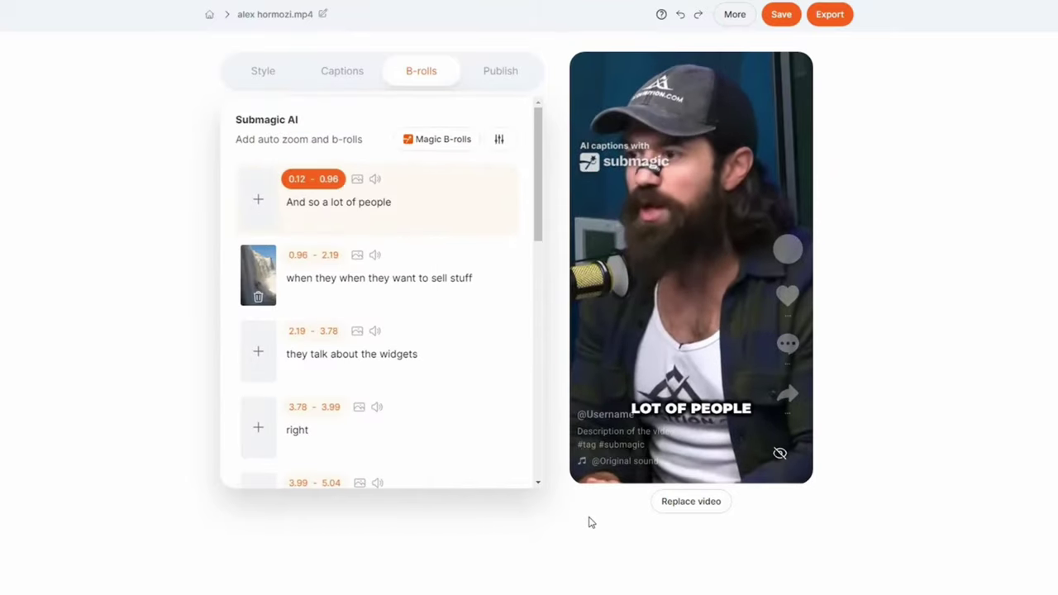
click(584, 455)
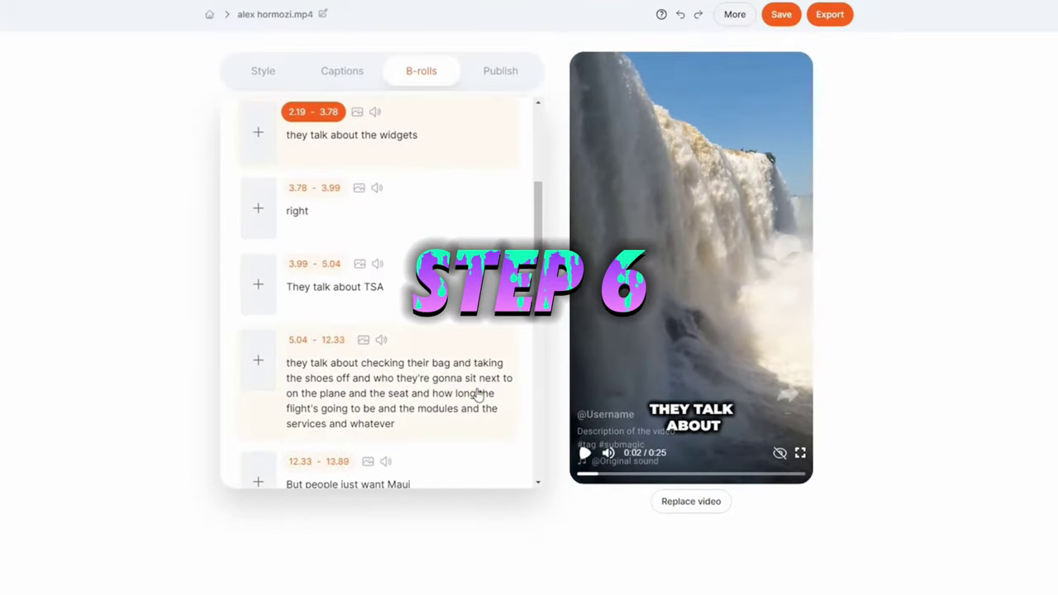
scroll(408, 287, up, 3)
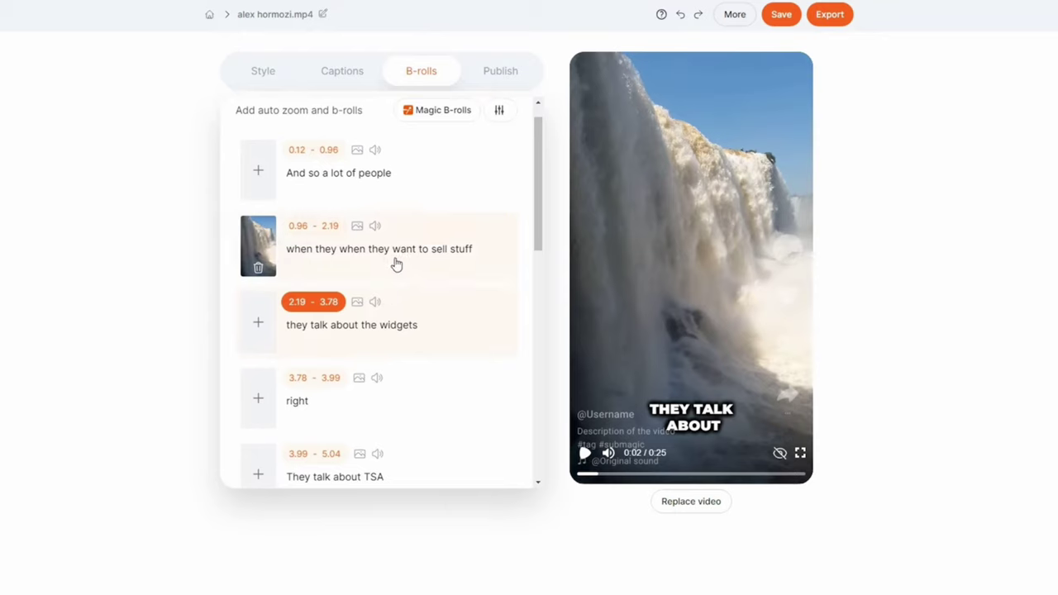
Give the waterfall B-roll a Vintage transition and apply it
click(258, 242)
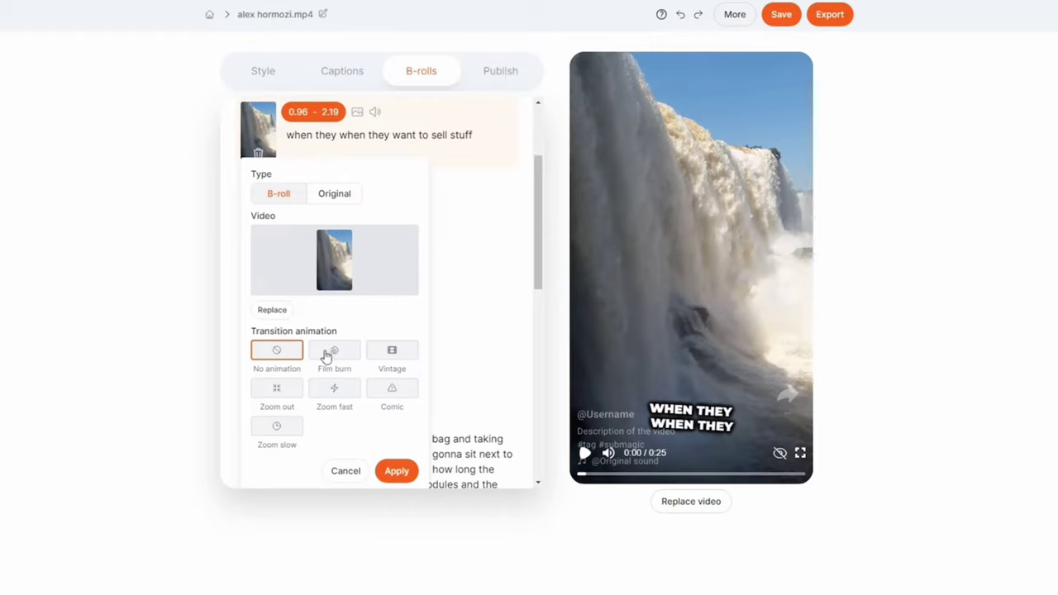
click(410, 361)
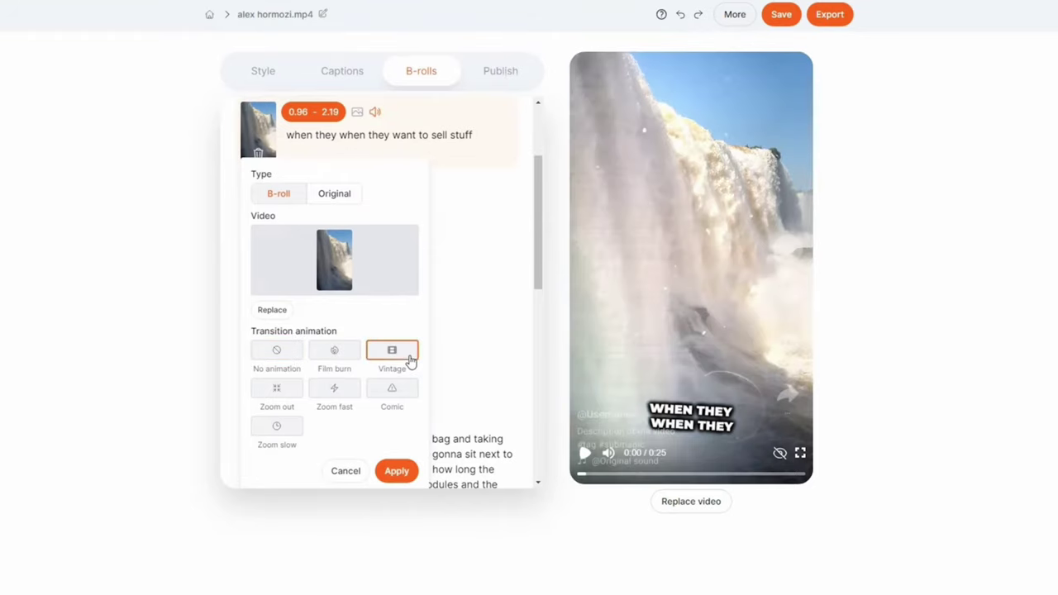
click(397, 471)
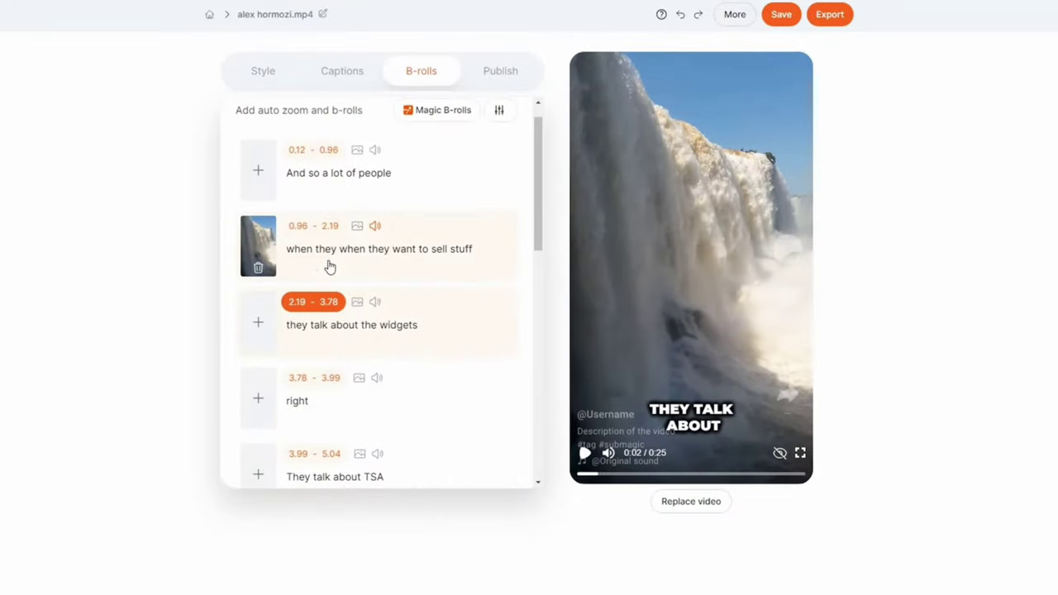
click(372, 260)
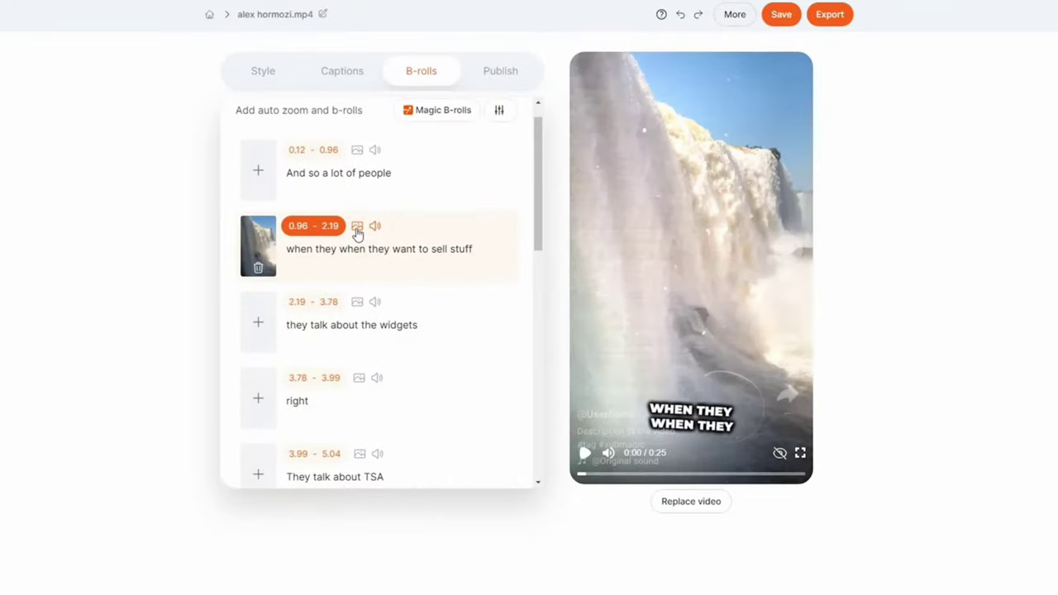
click(356, 225)
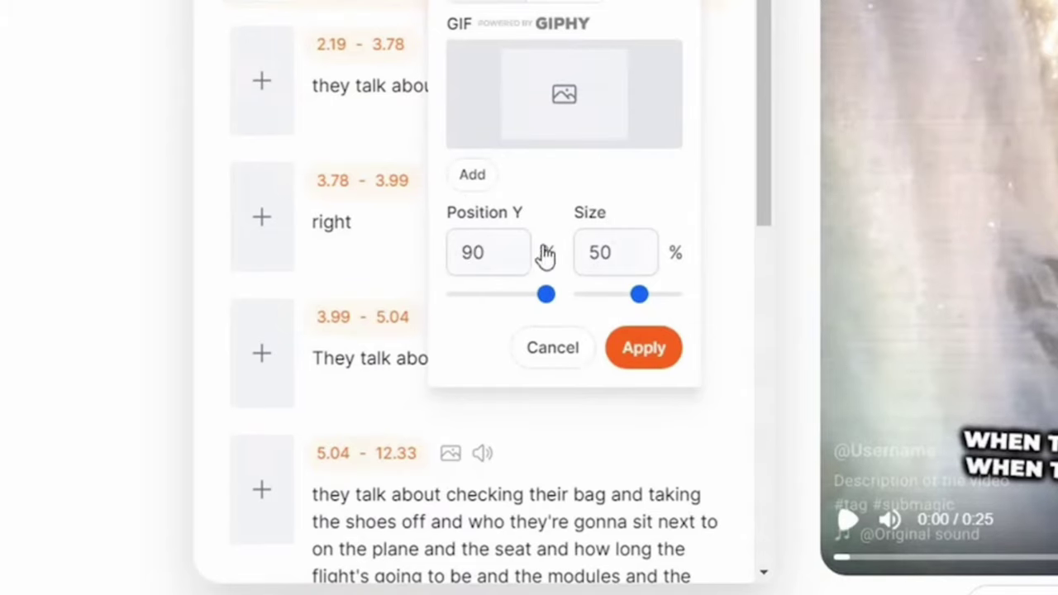
click(644, 347)
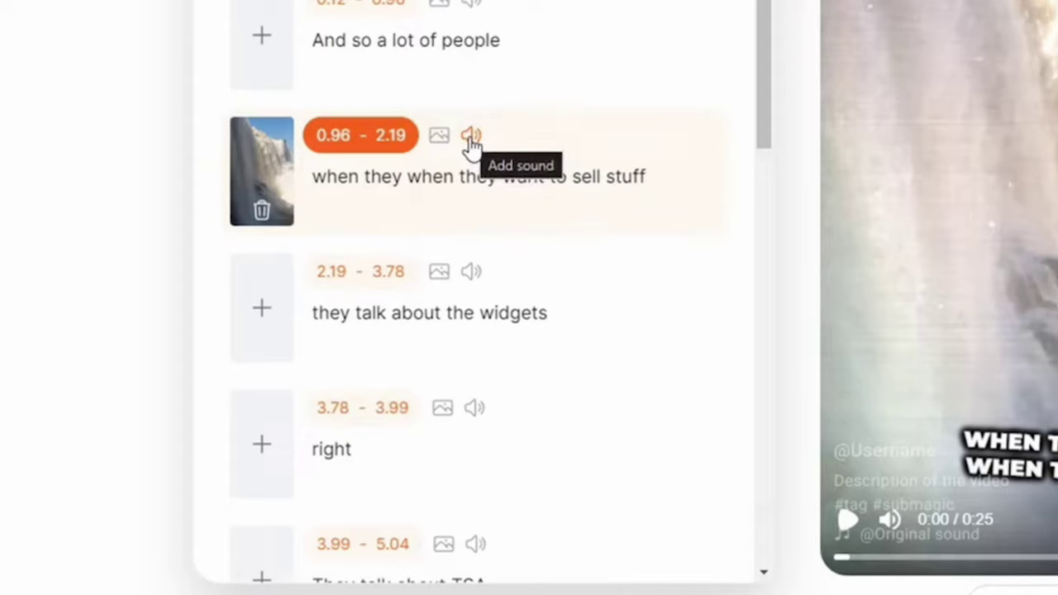
click(471, 137)
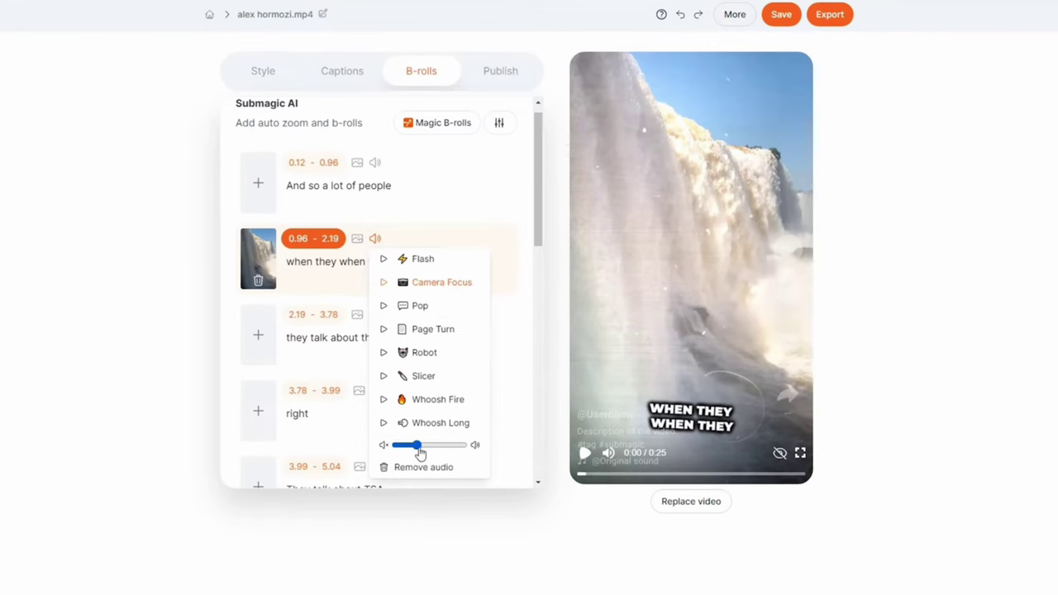
scroll(403, 190, up, 1)
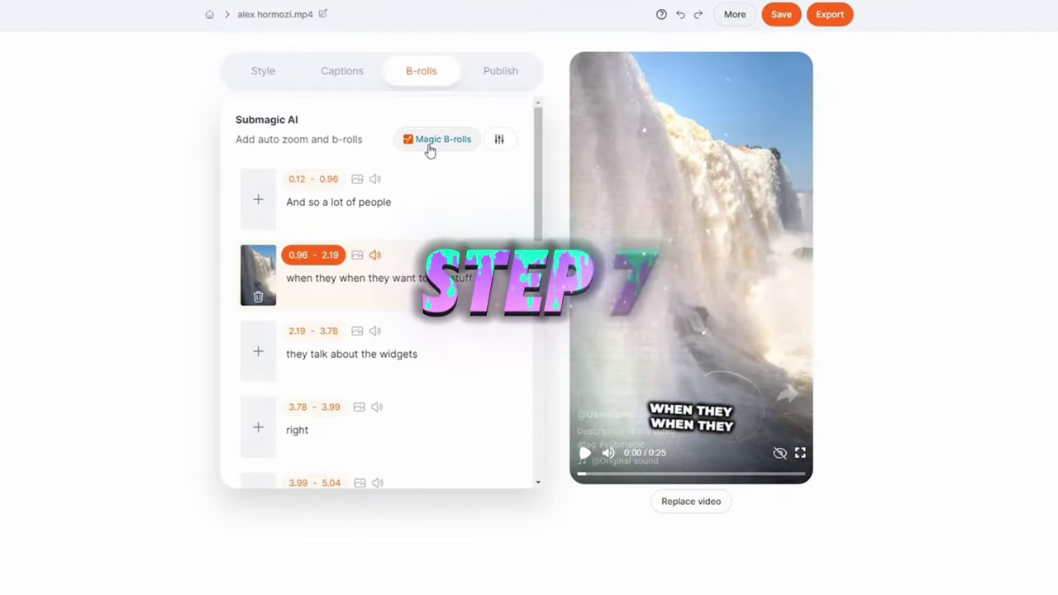
Show the Publish settings with the AI description and hashtags, adding no background music
click(509, 77)
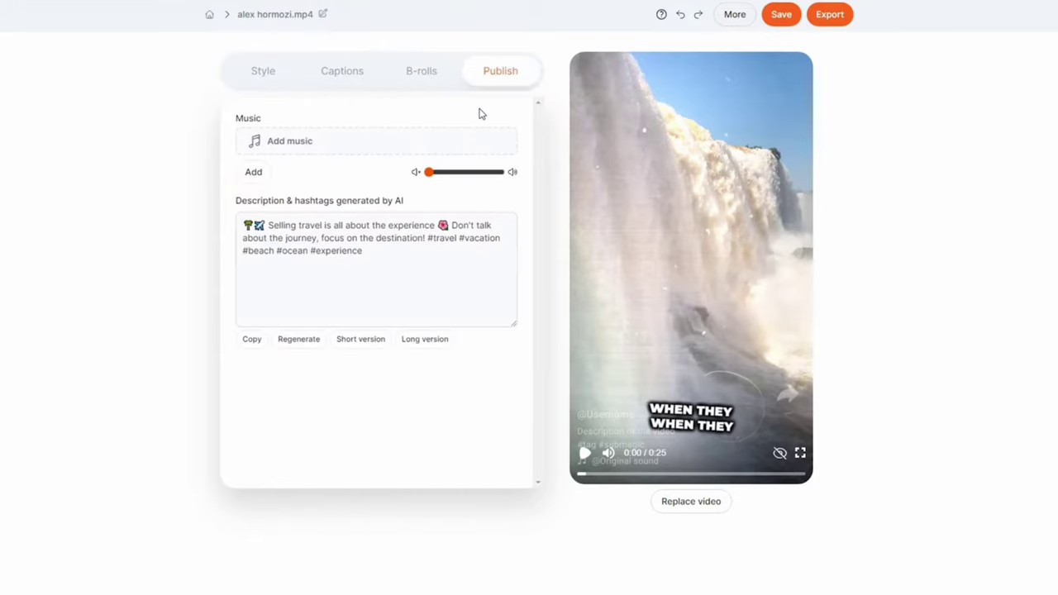
click(329, 147)
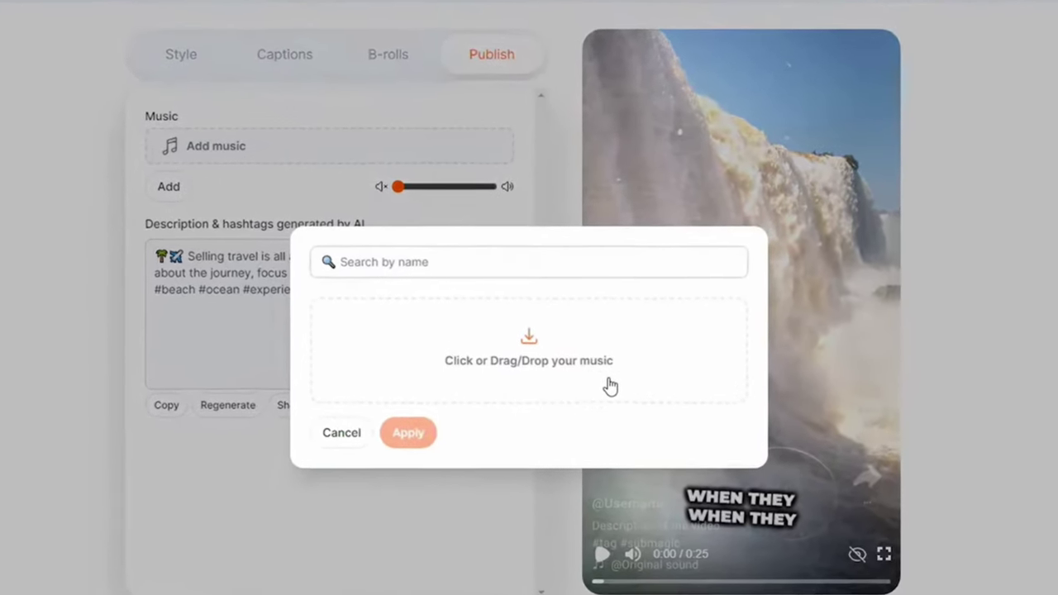
click(317, 471)
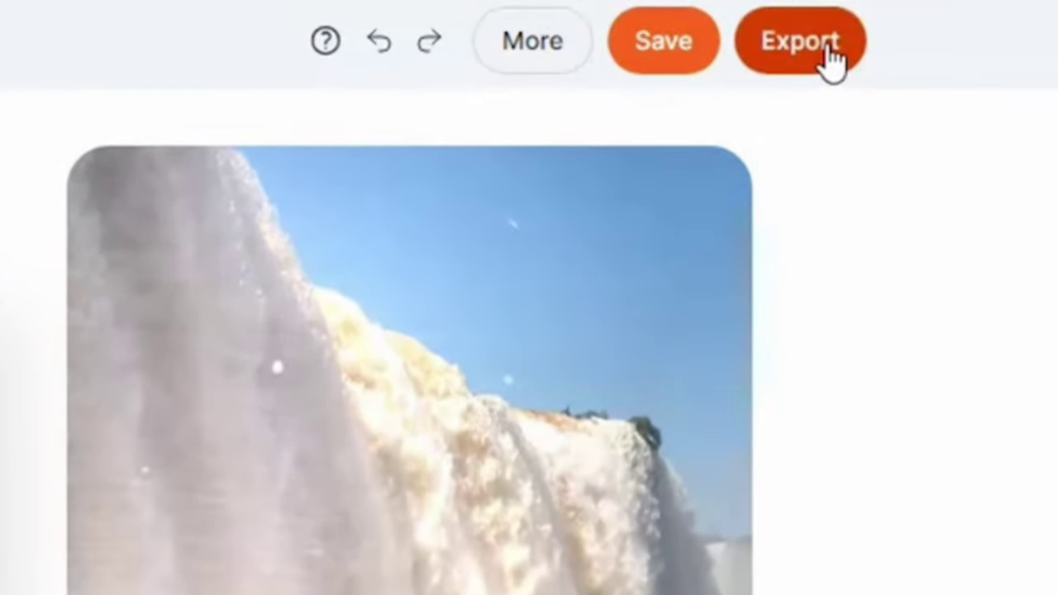
Export the video and compare monthly versus yearly subscription prices
click(828, 51)
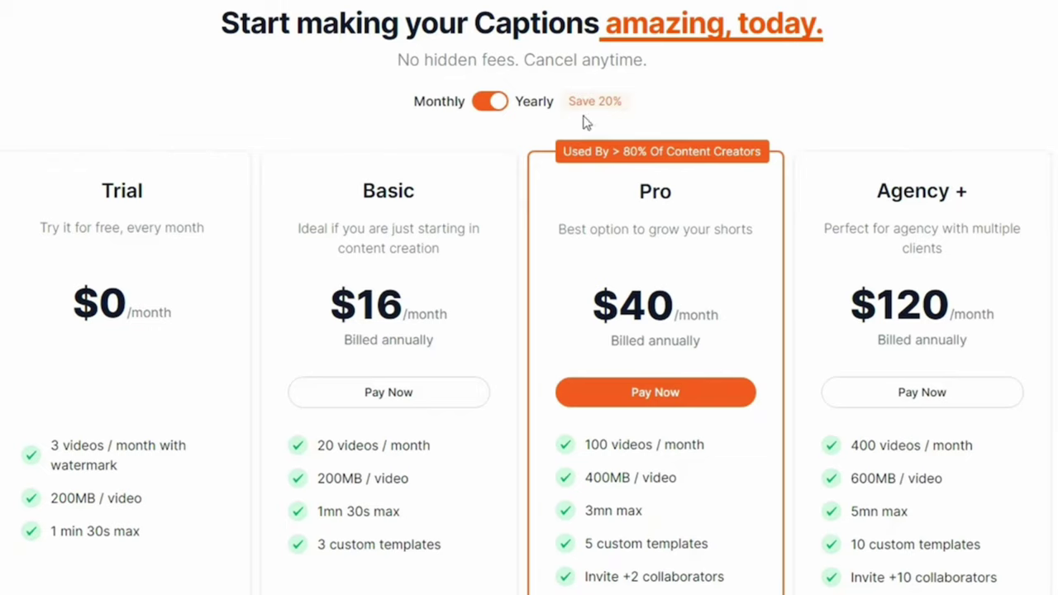
click(495, 106)
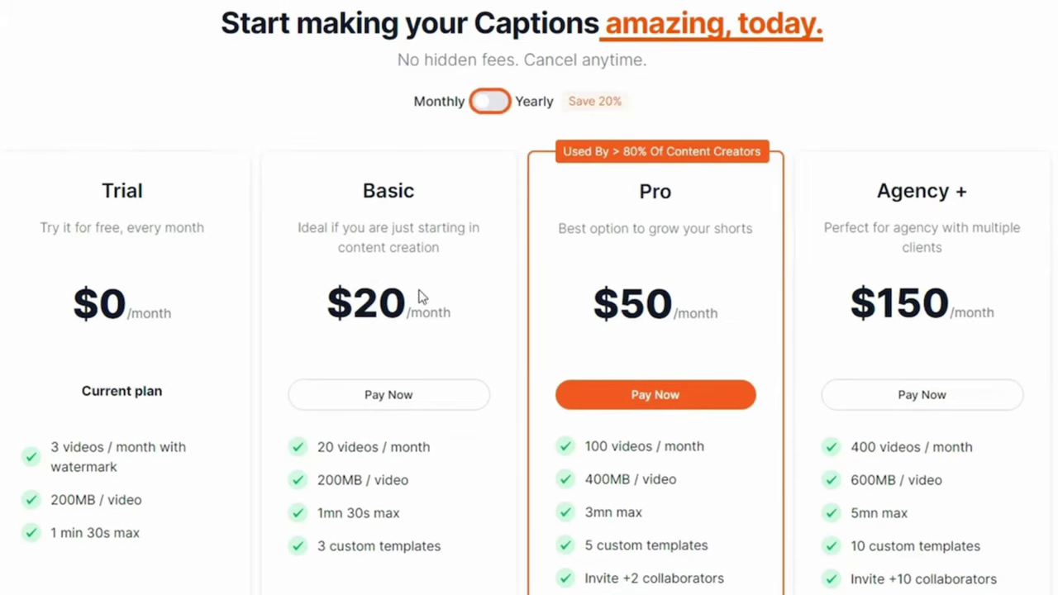
click(490, 102)
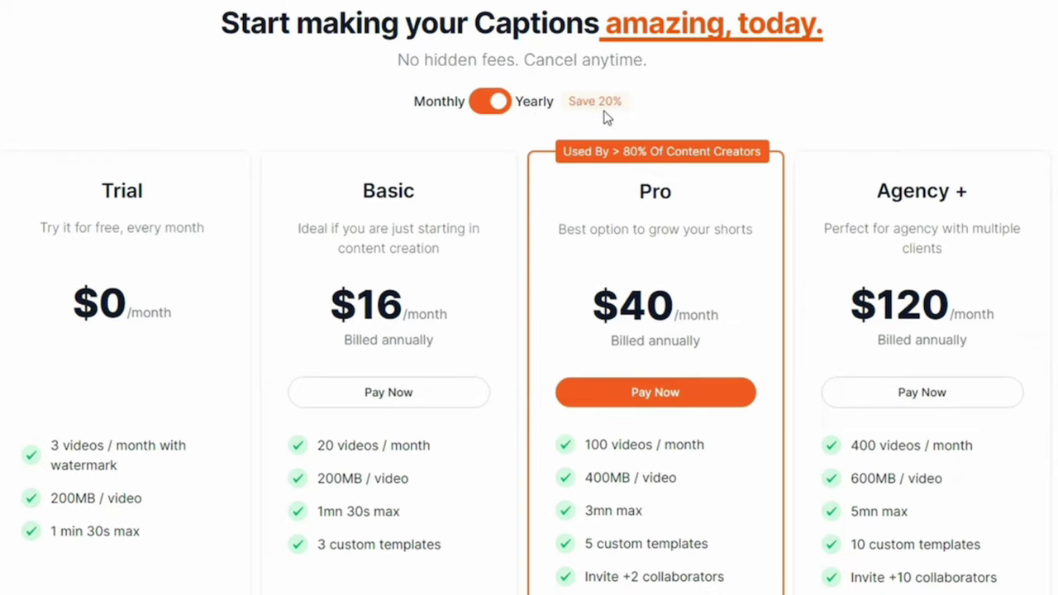
scroll(1007, 83, down, 1)
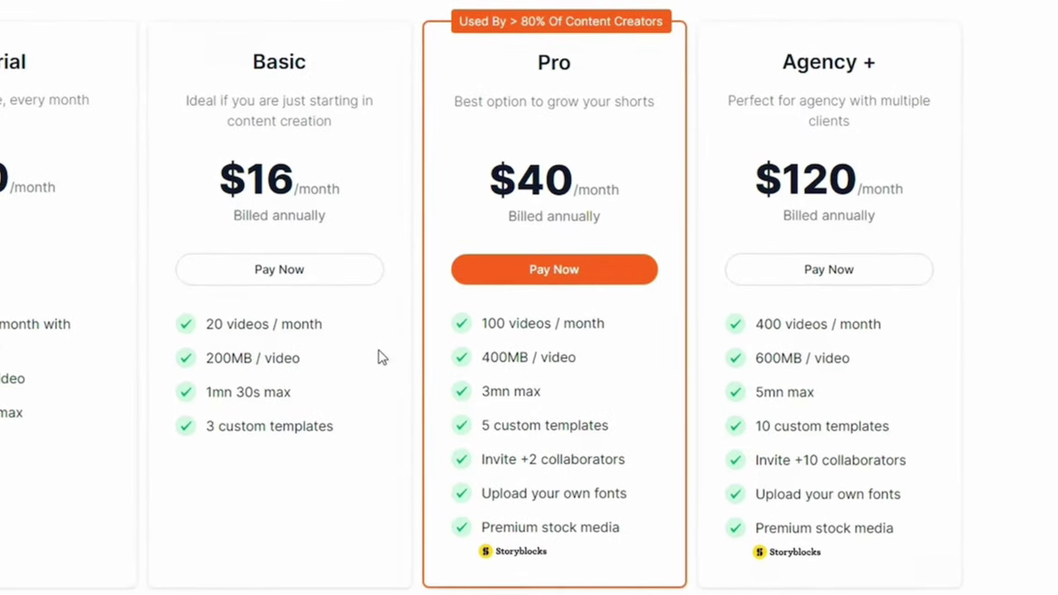
Start the yearly Pro checkout at US$480.00 and enter promotion code AICAMERO
click(592, 281)
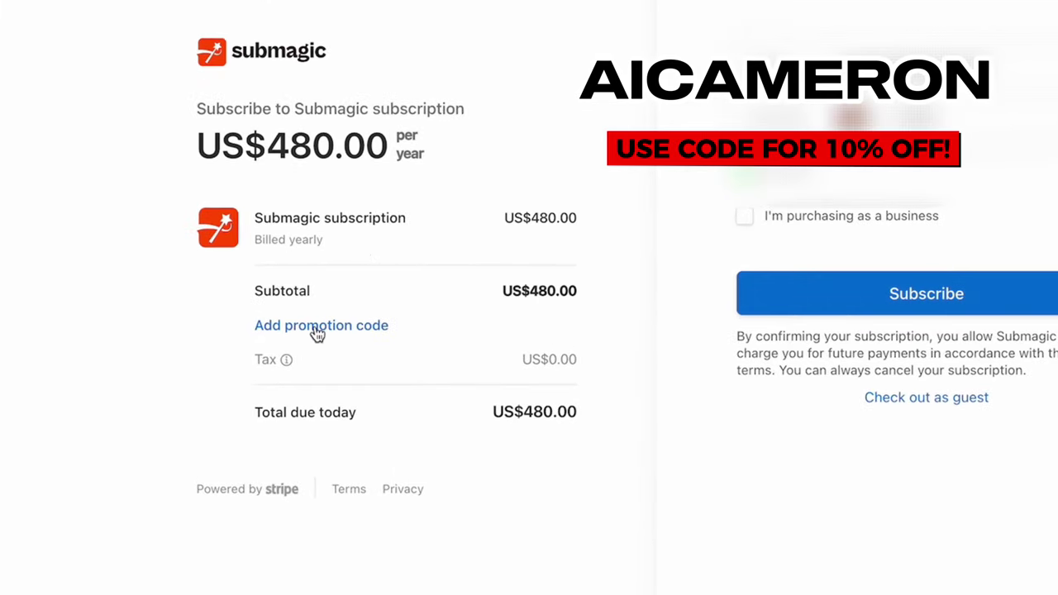
click(317, 329)
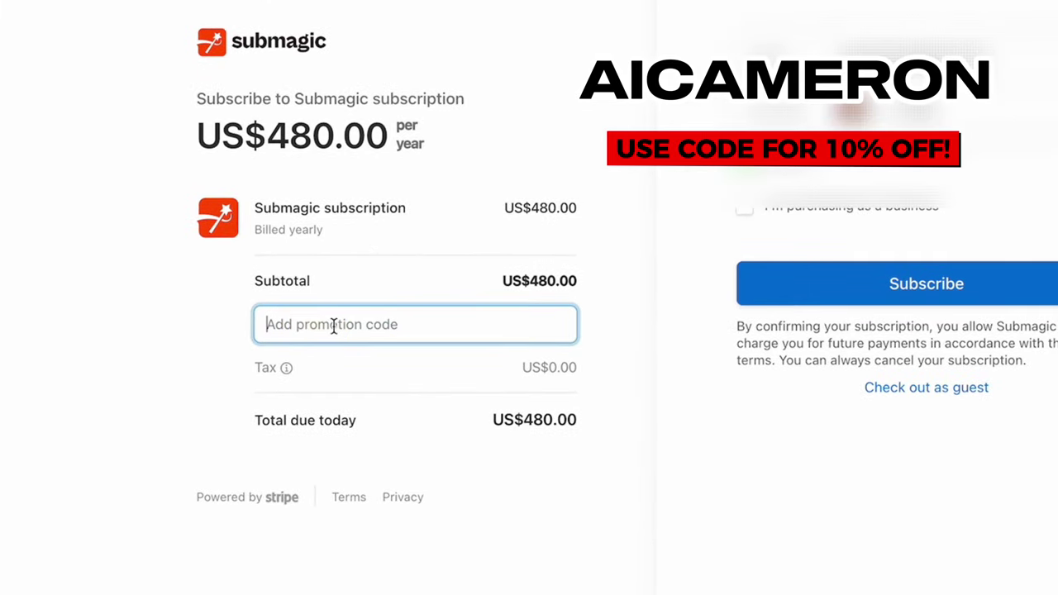
text(AICAMERO)
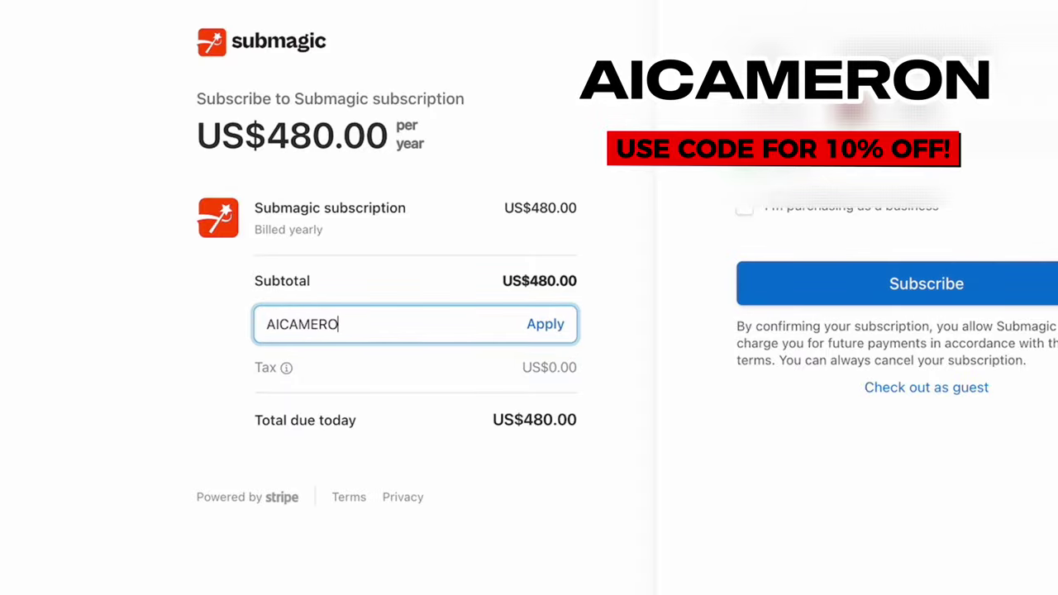